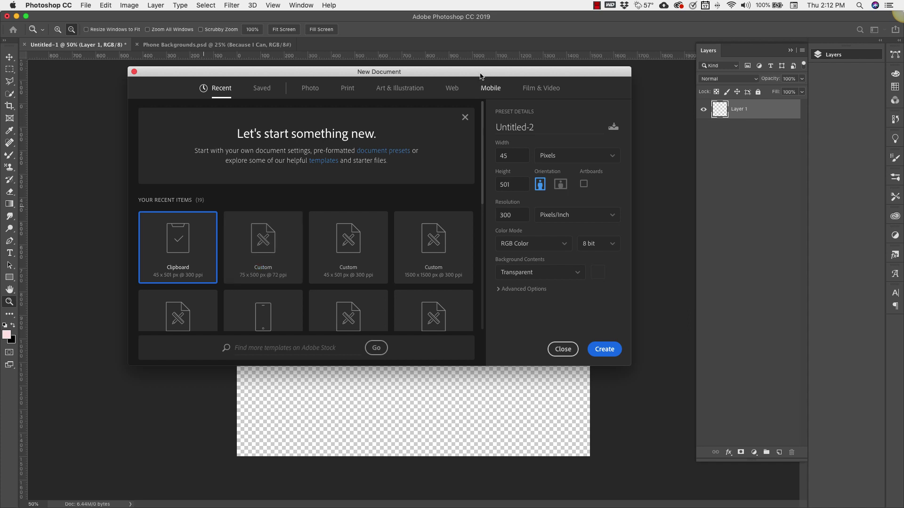
Create a new 75 × 500 px document at 72 pixels/inch with transparent background contents
double_click(510, 156)
key(Tab)
text(50)
key(Tab)
text(7)
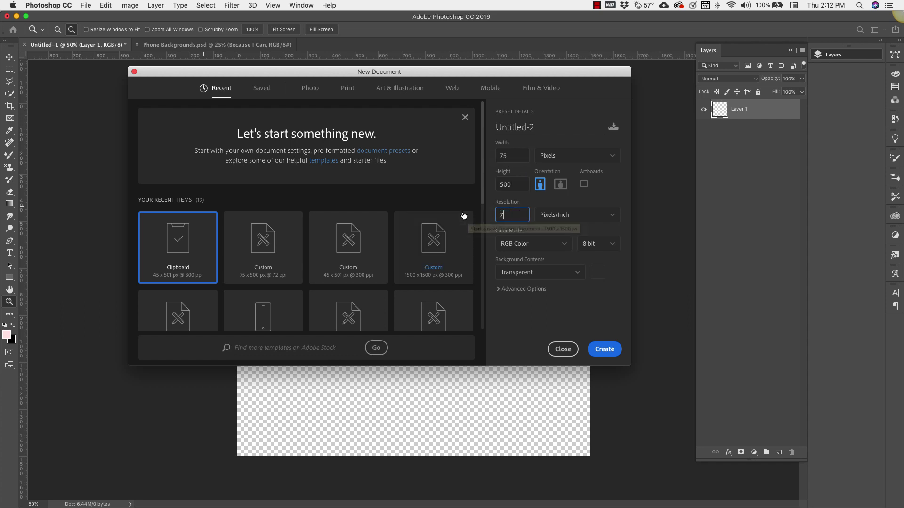
text(2)
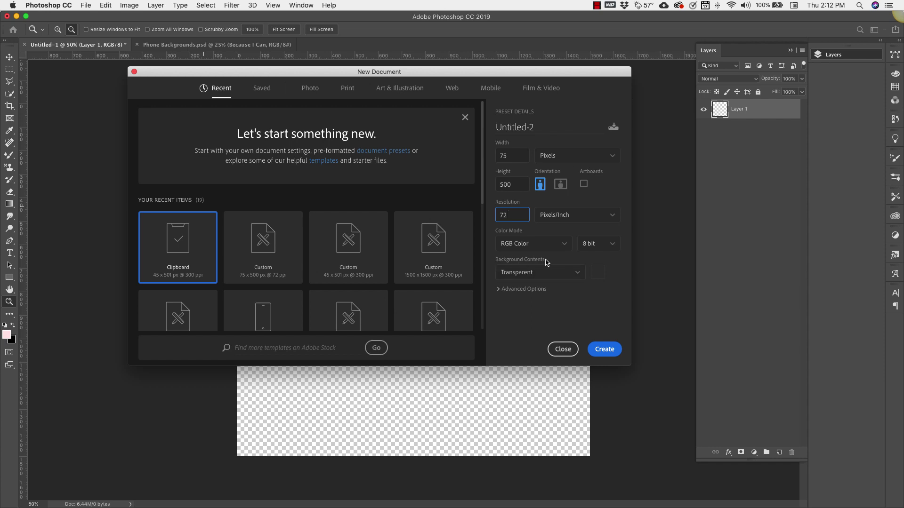
click(556, 276)
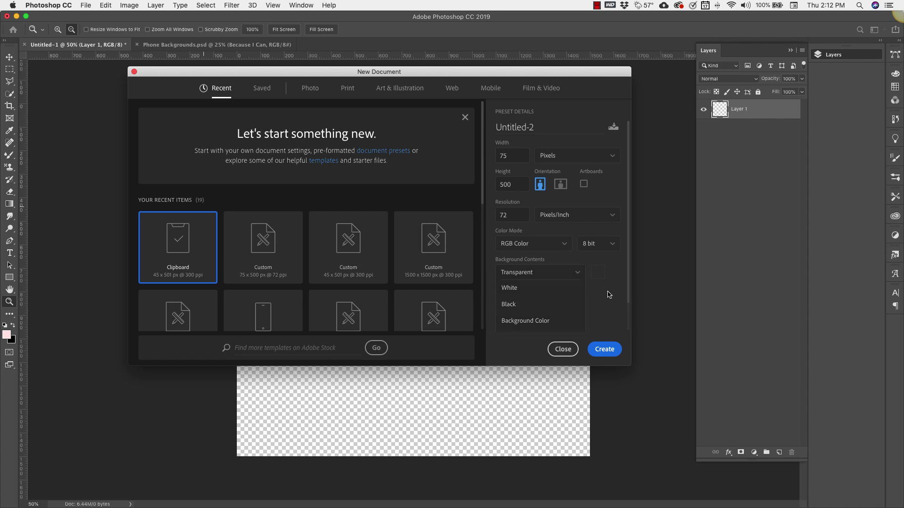
scroll(621, 287, down, 3)
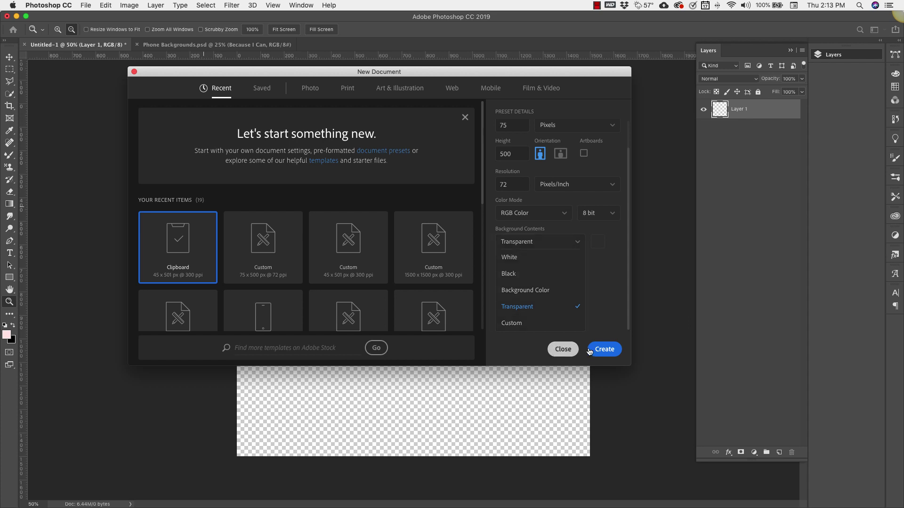
click(604, 349)
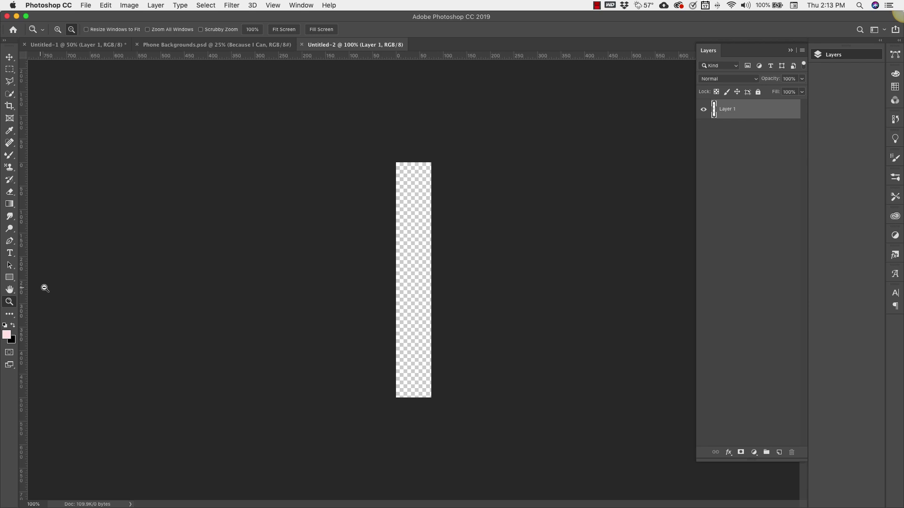
Draw a black 45 × 500 px rectangle and align it flush with the canvas's top-left corner
click(9, 277)
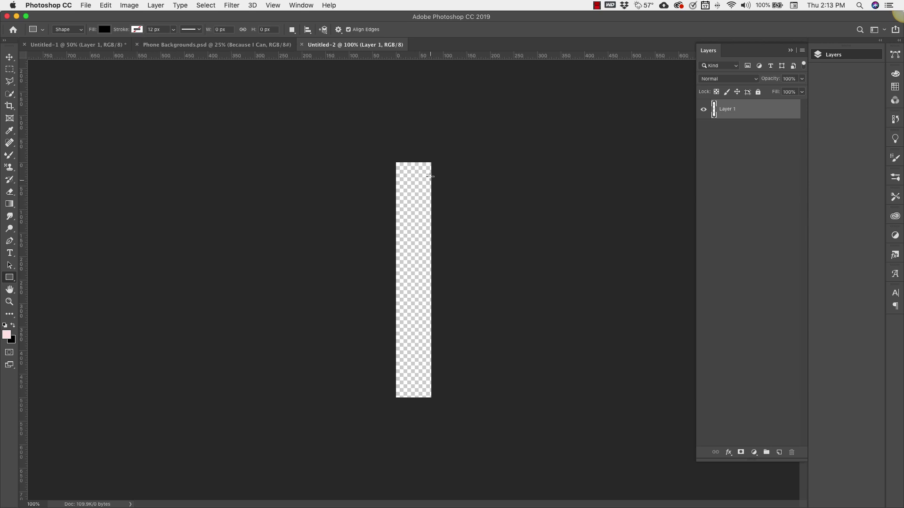
drag(394, 162, 417, 398)
click(506, 232)
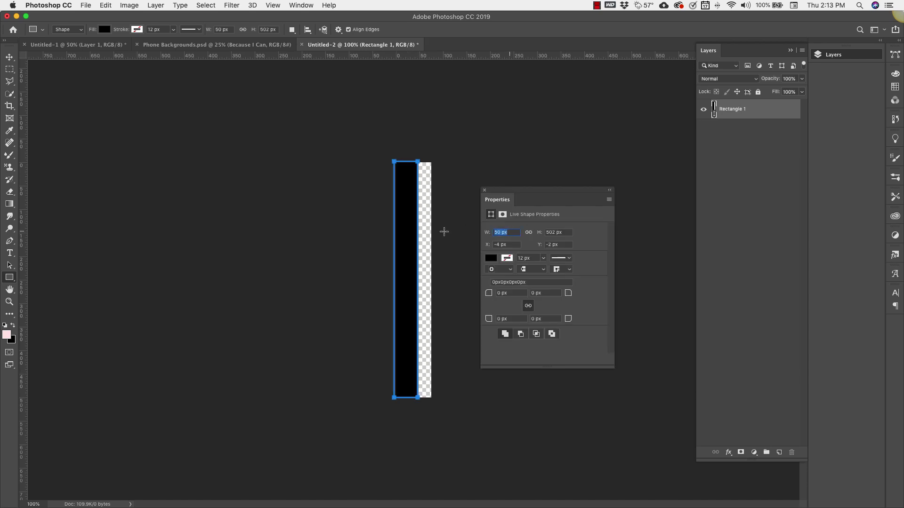
text(45)
click(301, 6)
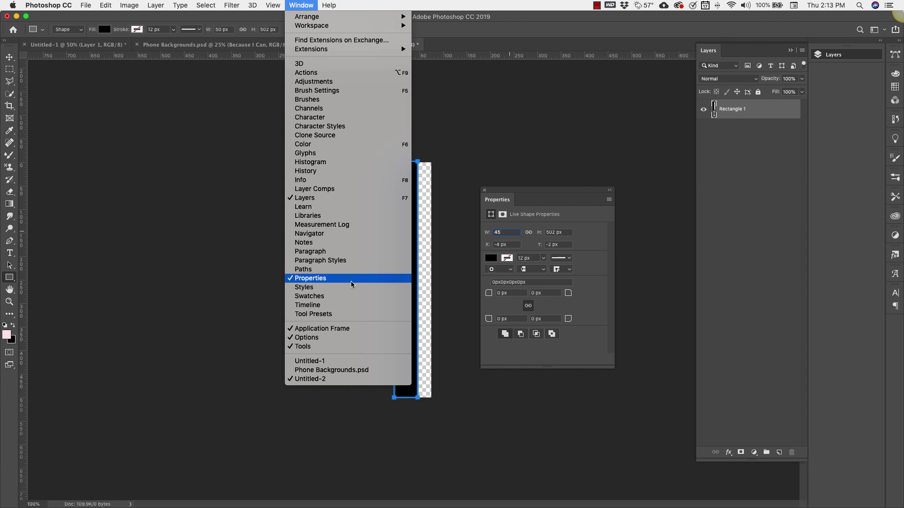
click(446, 172)
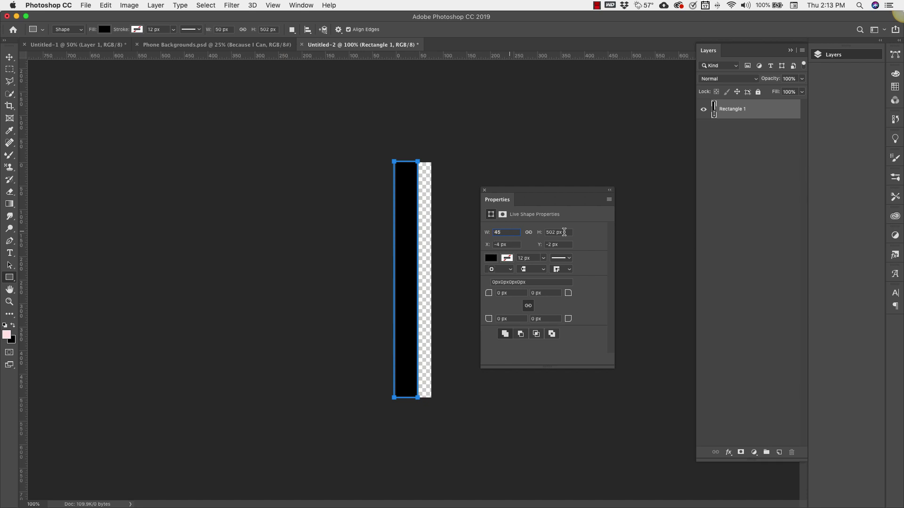
key(Tab)
text(5)
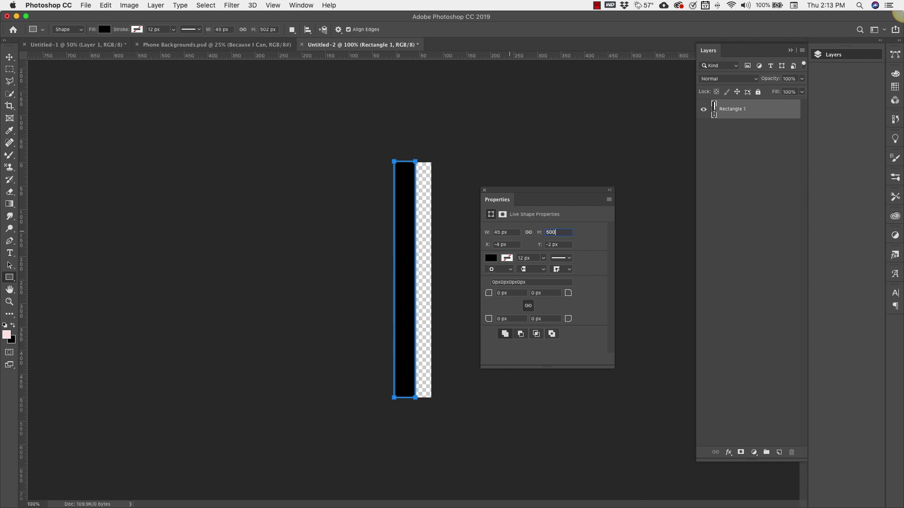
key(Return)
key(v)
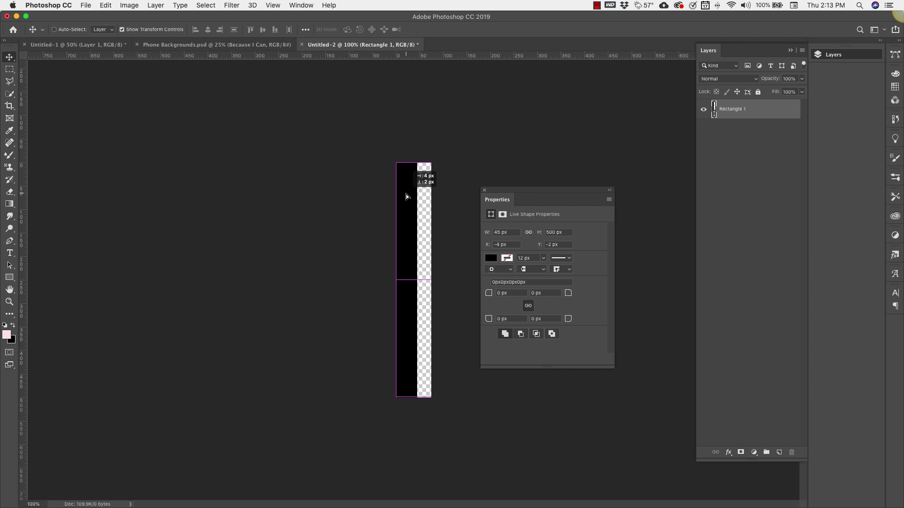
drag(406, 197, 408, 197)
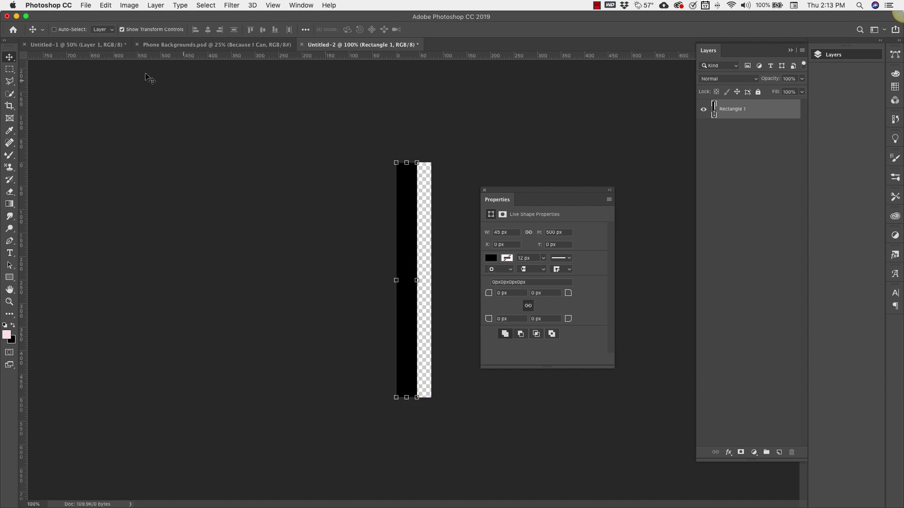
Define the single 45 px stripe as a pattern named "thick strip"
click(106, 6)
click(140, 265)
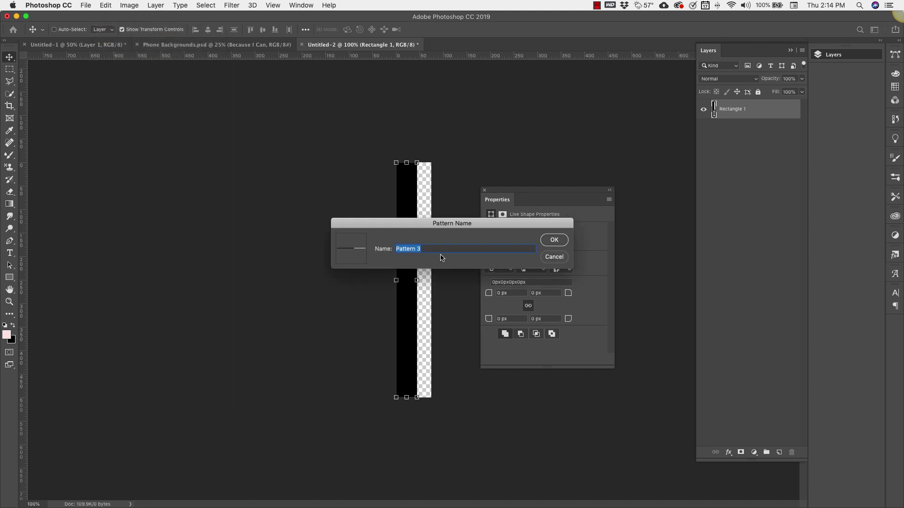
text(thick strip)
key(Return)
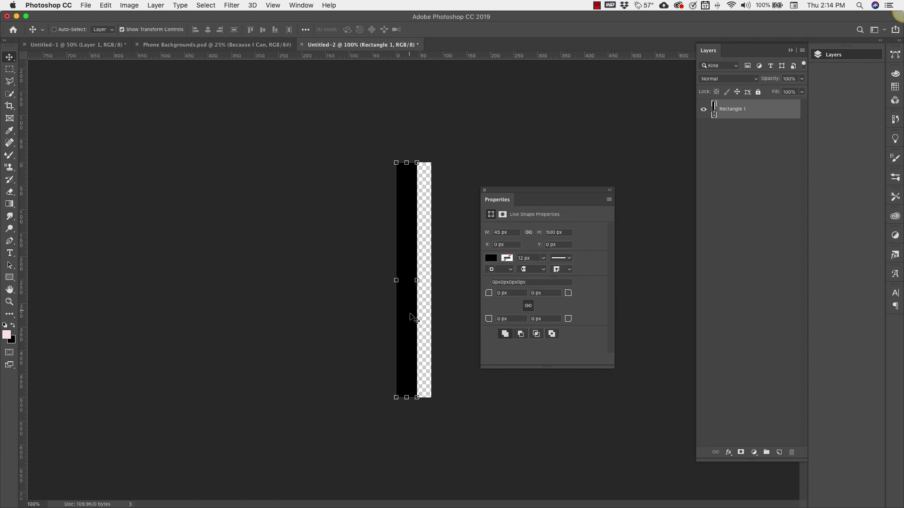
Set the rectangle's width to 25 px
double_click(501, 233)
text(25)
key(Return)
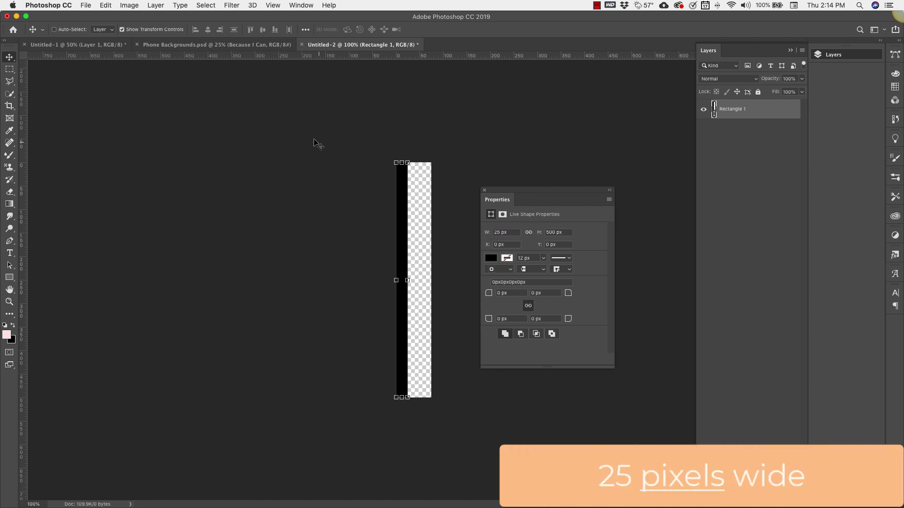
Define the narrowed stripe as a pattern named "thin stripe"
click(106, 5)
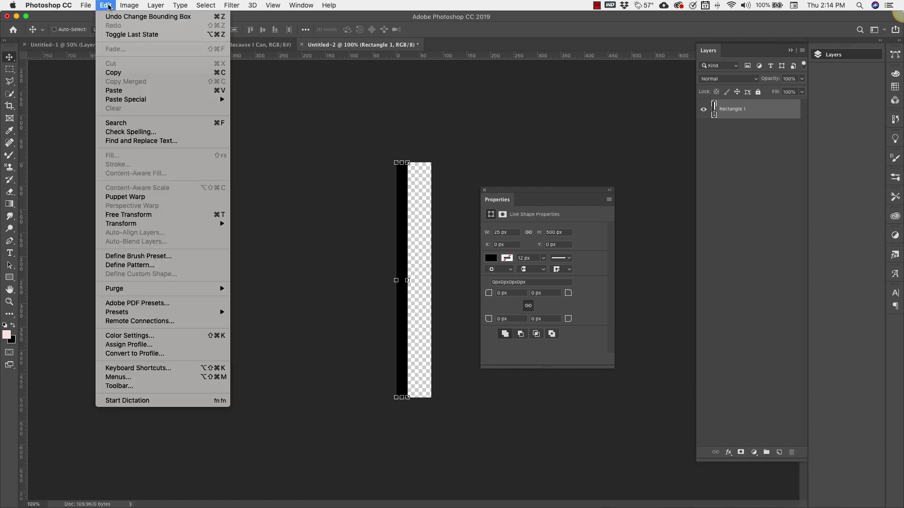
click(123, 265)
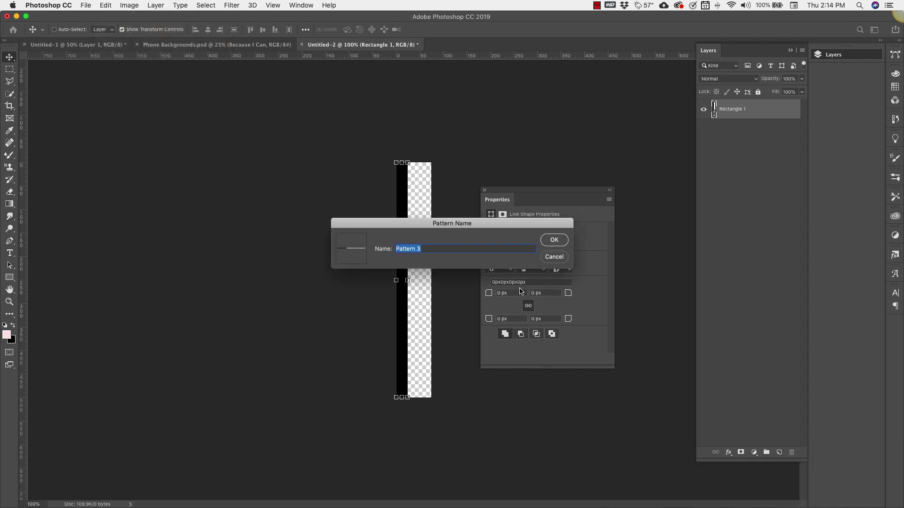
text(thin stripe)
click(558, 240)
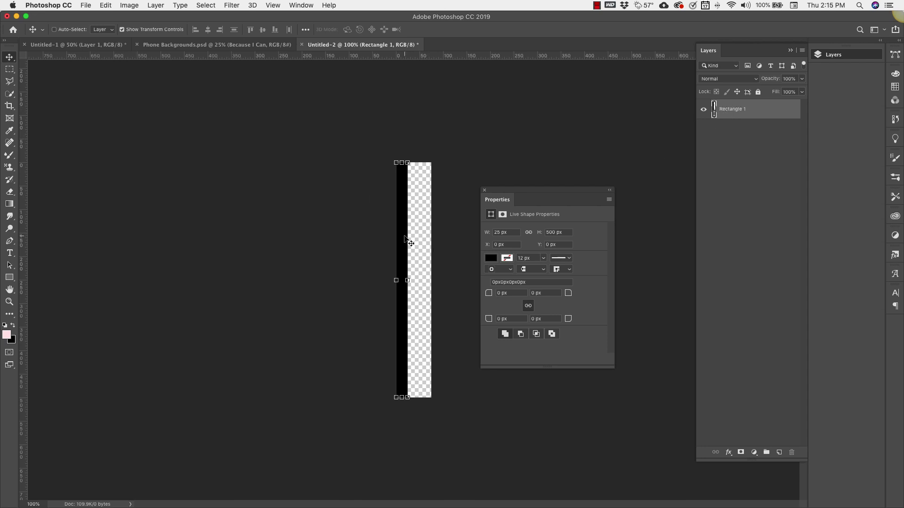
Duplicate the stripe to the right at about X 38 px and set the copy's width to 10 px
drag(403, 245, 418, 245)
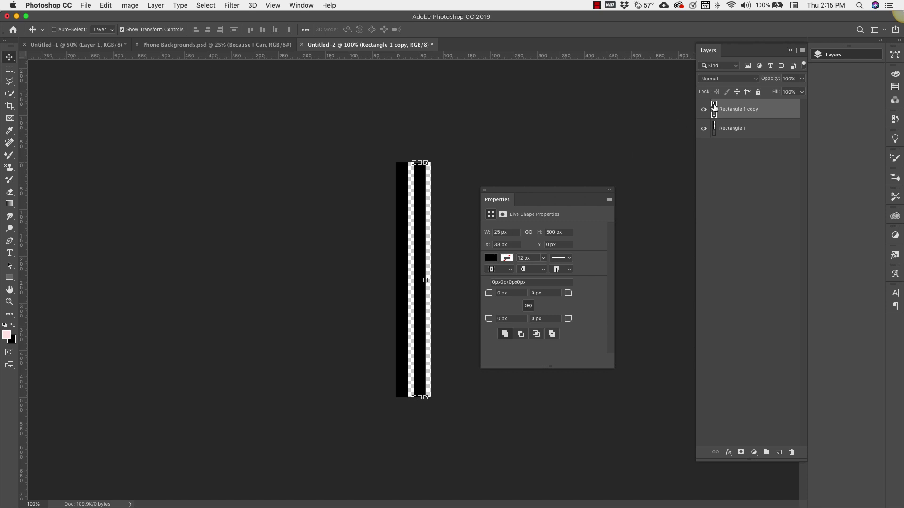
click(513, 232)
text(10)
key(Return)
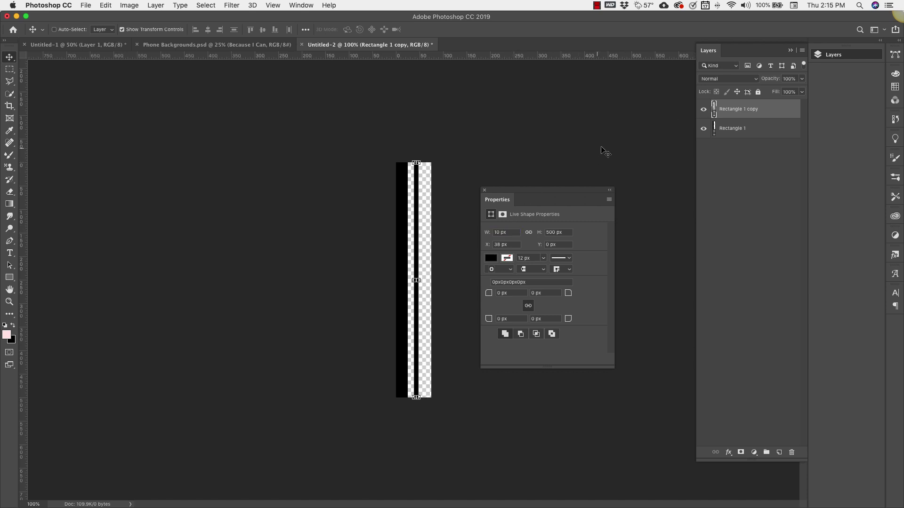
Set the original Rectangle 1 stripe's width to 45 px
click(747, 131)
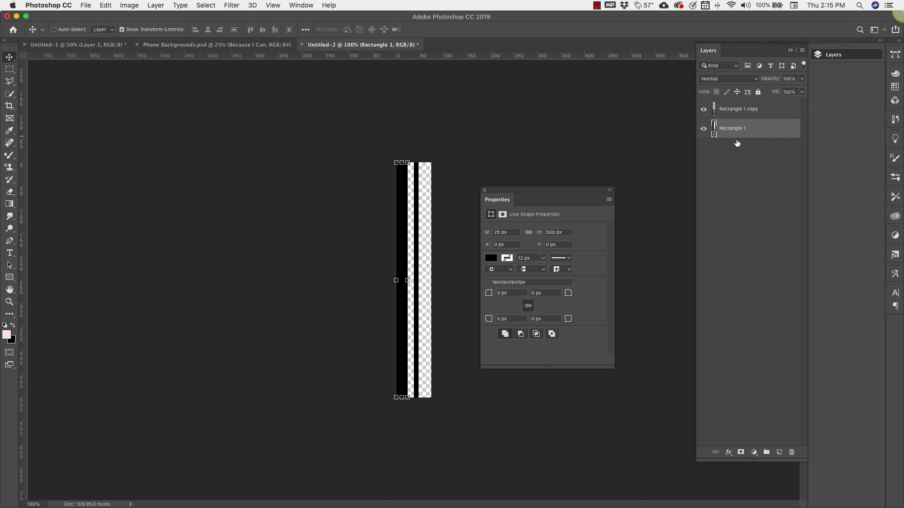
click(510, 232)
text(45)
key(Return)
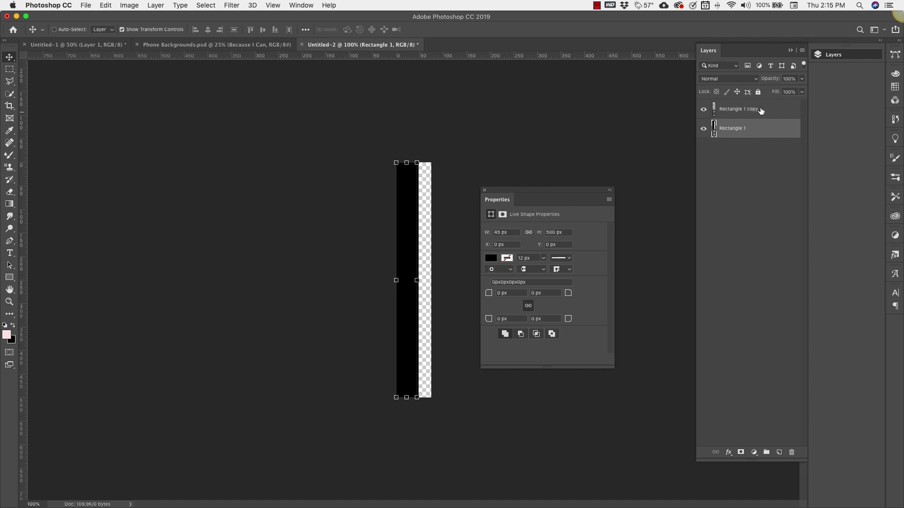
Move the 10 px stripe to about X 57 px, into the transparent gap beside the thick stripe
click(746, 110)
key(super)
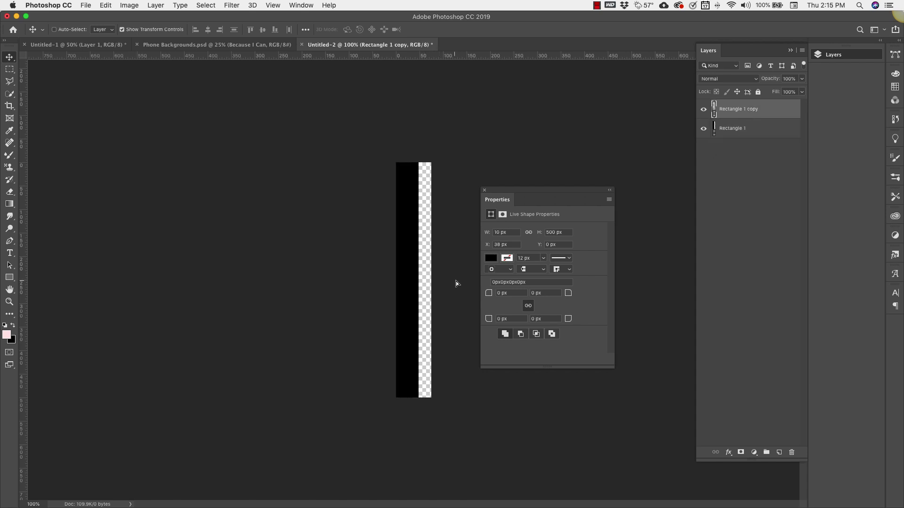
drag(458, 283, 461, 283)
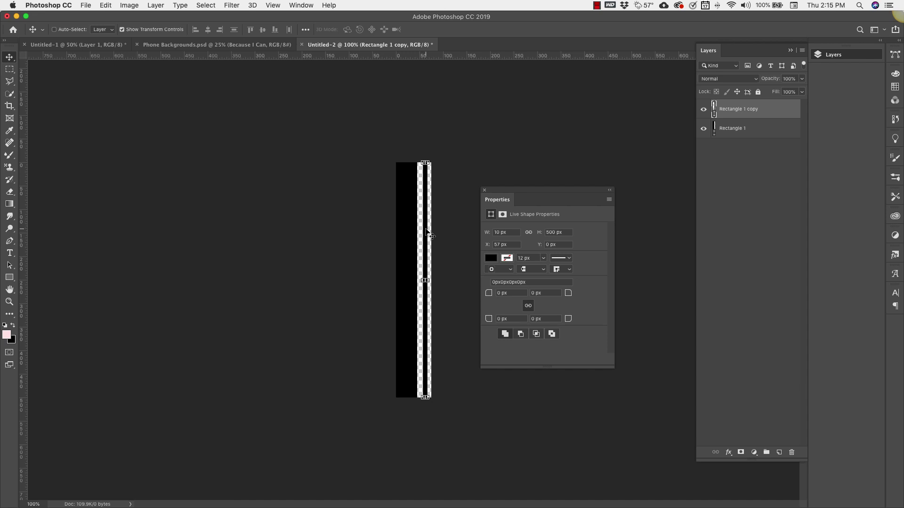
drag(425, 230, 425, 248)
Define the thick and thin stripes together as a pattern named "two stripe"
click(105, 6)
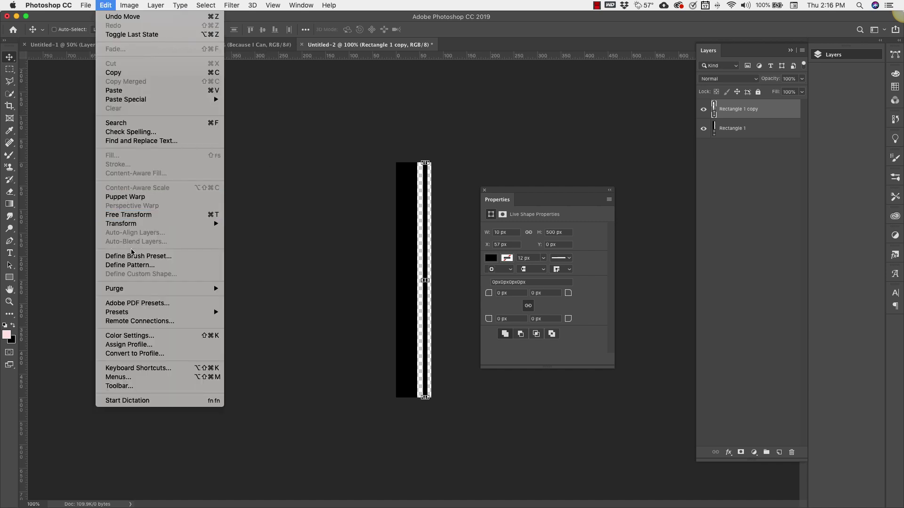
click(131, 264)
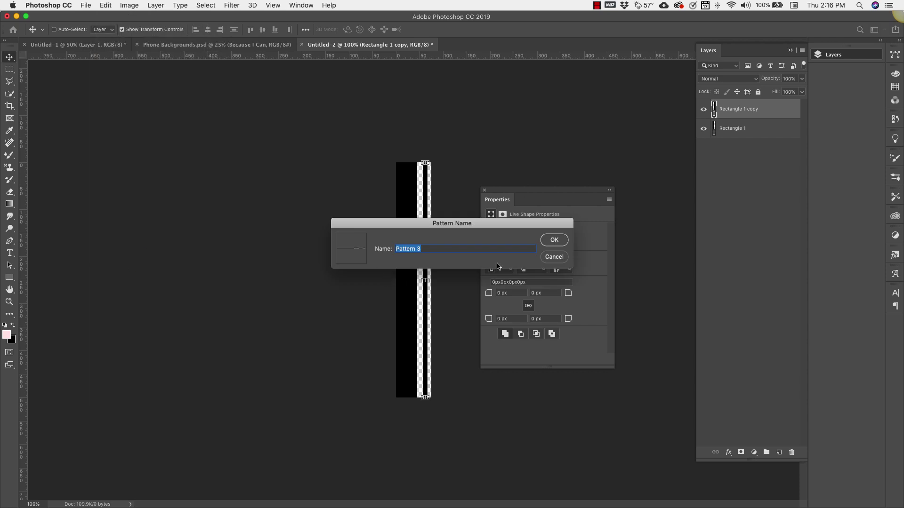
text(two stripe)
click(563, 240)
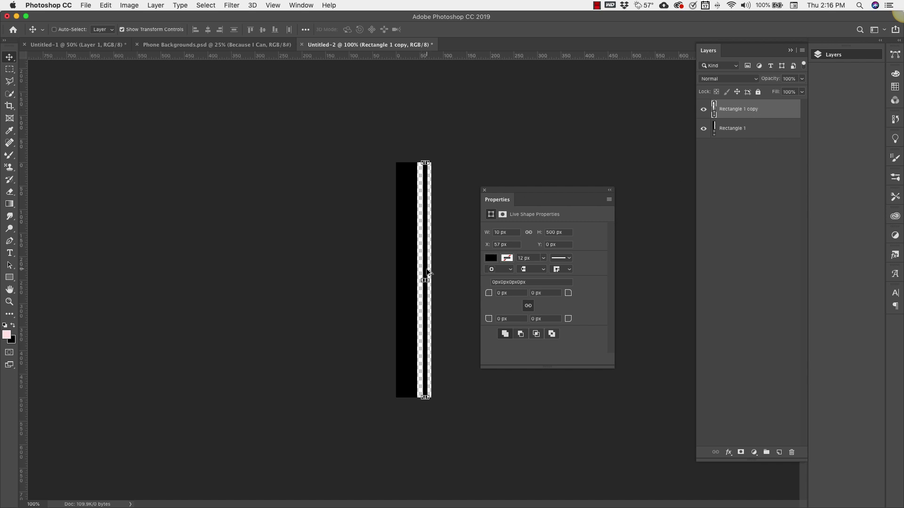
Duplicate the 10 px stripe slightly to the right at about X 62 px and set the copy's width to 5 px
alt+drag(426, 269, 429, 270)
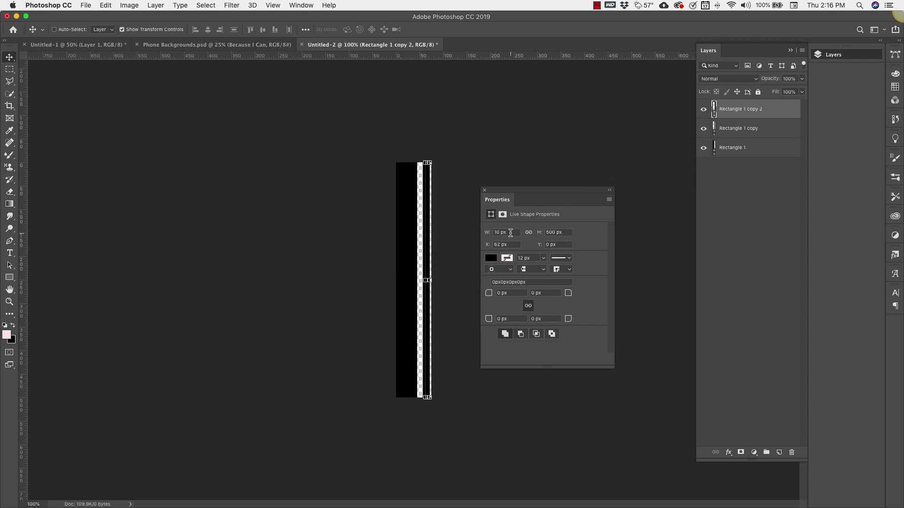
drag(510, 233, 466, 233)
text(5)
key(Return)
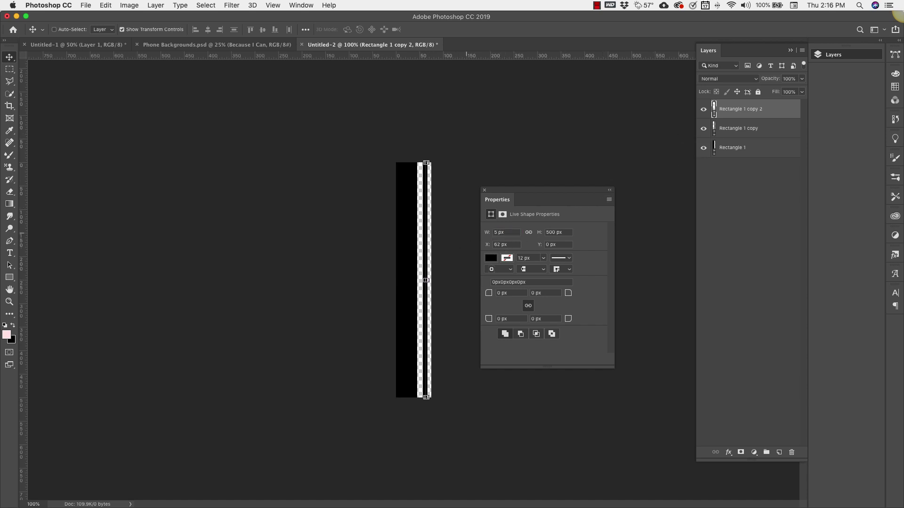
Nudge the 10 px stripe left to X 51 px, leaving a small gap beside the thick stripe
click(732, 130)
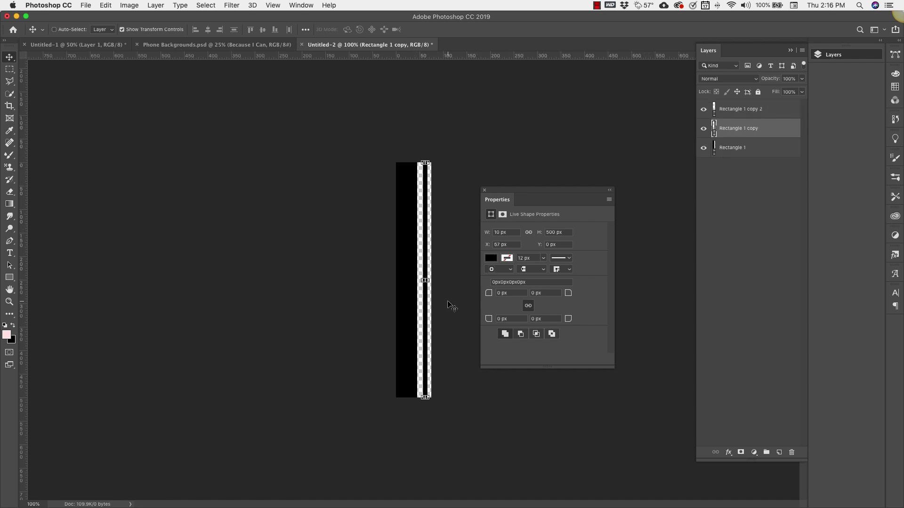
key(Left)
key(Left)
key(Left)
key(Left)
key(Left)
key(Left)
key(Left)
key(Left)
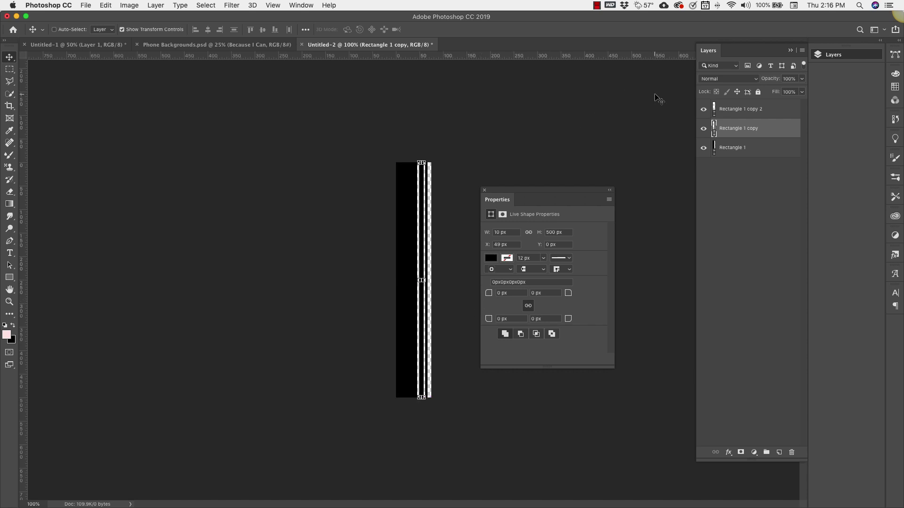
key(Right)
key(Right)
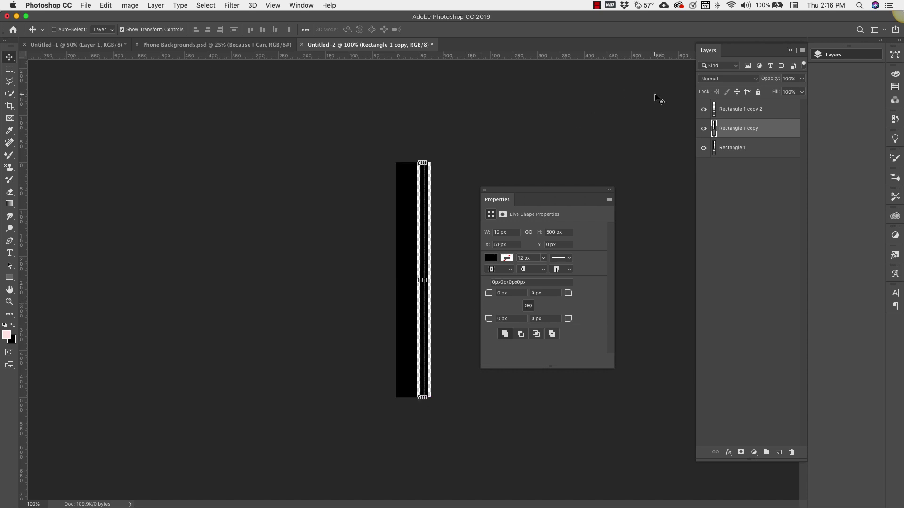
Move the 5 px stripe right to X 69 px, near the canvas's right edge
click(725, 111)
drag(443, 312, 445, 315)
key(Right)
key(Right)
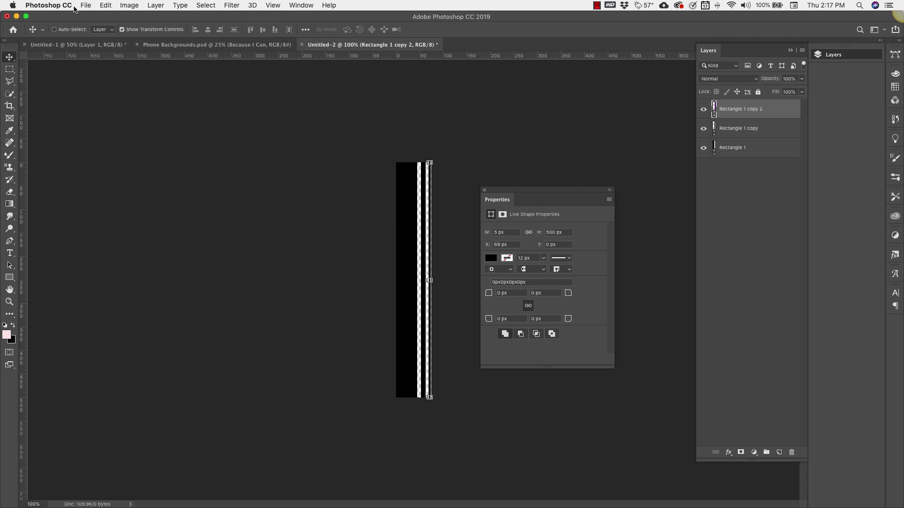
Define the three stripes together as a pattern named "three stripe"
click(106, 6)
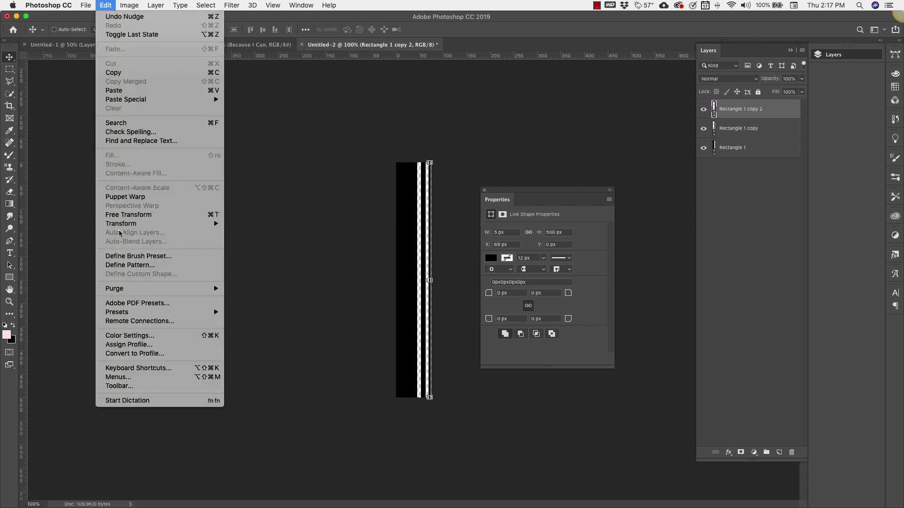
click(129, 265)
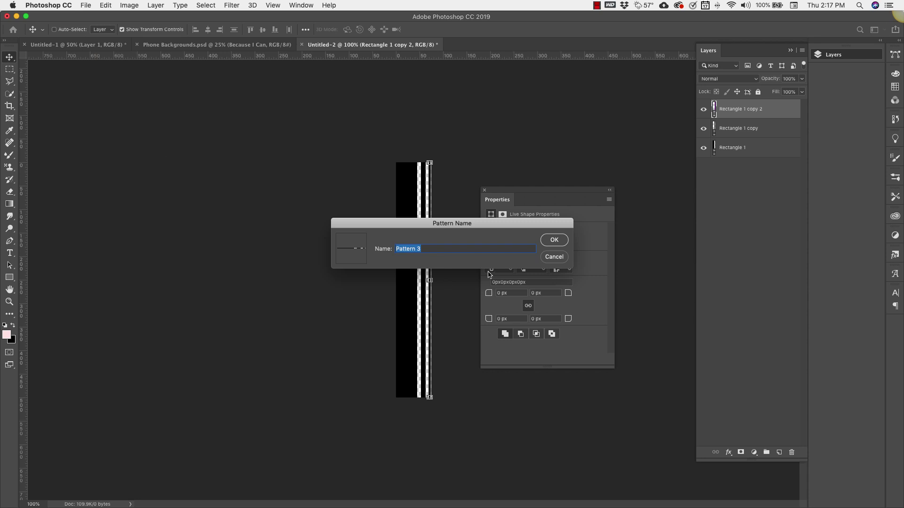
text(three stripe)
key(Return)
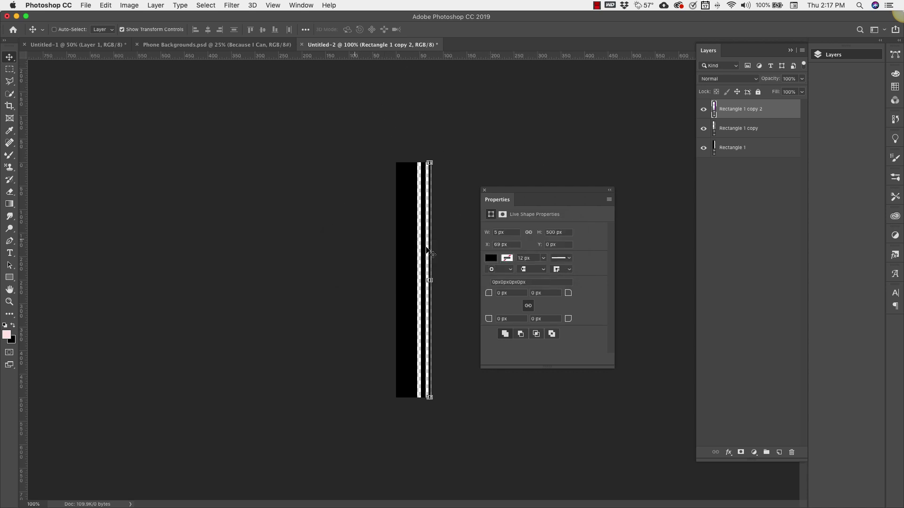
Switch to the Untitled-1 document and move the floating Properties panel off the canvas into the empty area beside it
click(95, 45)
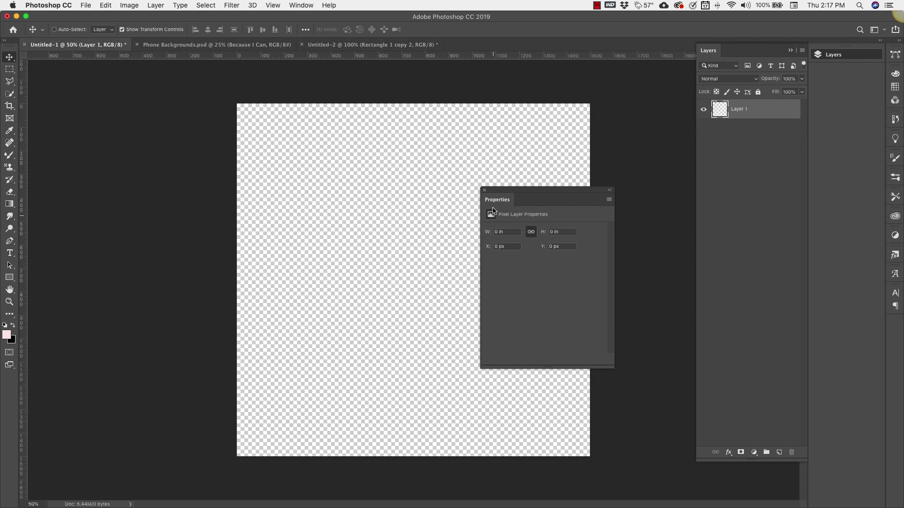
drag(526, 189, 790, 259)
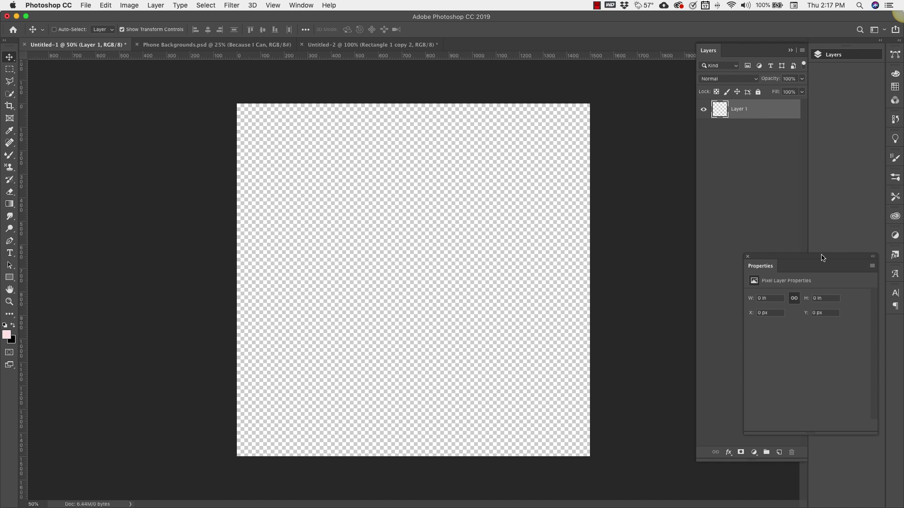
drag(822, 258, 393, 220)
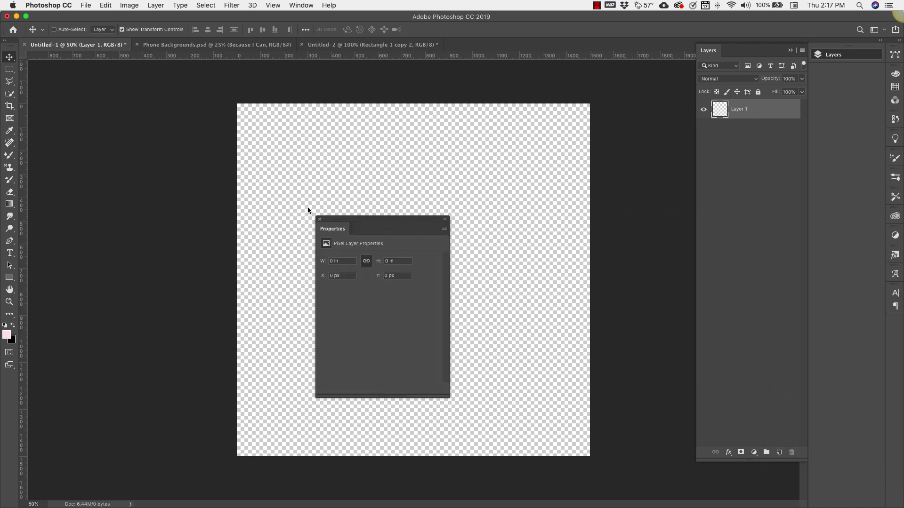
drag(307, 207, 136, 149)
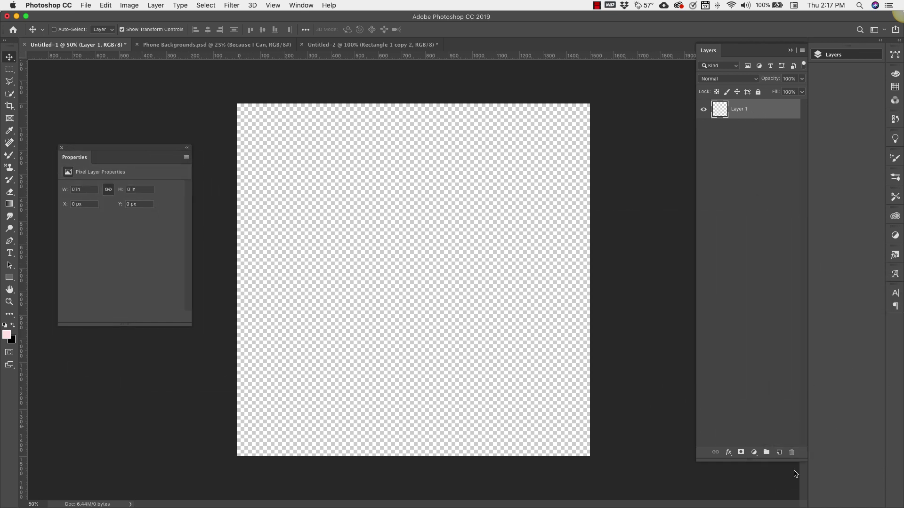
Add an empty layer on top and turn Layer 1 beneath it into a solid color fill of #c26060
click(779, 452)
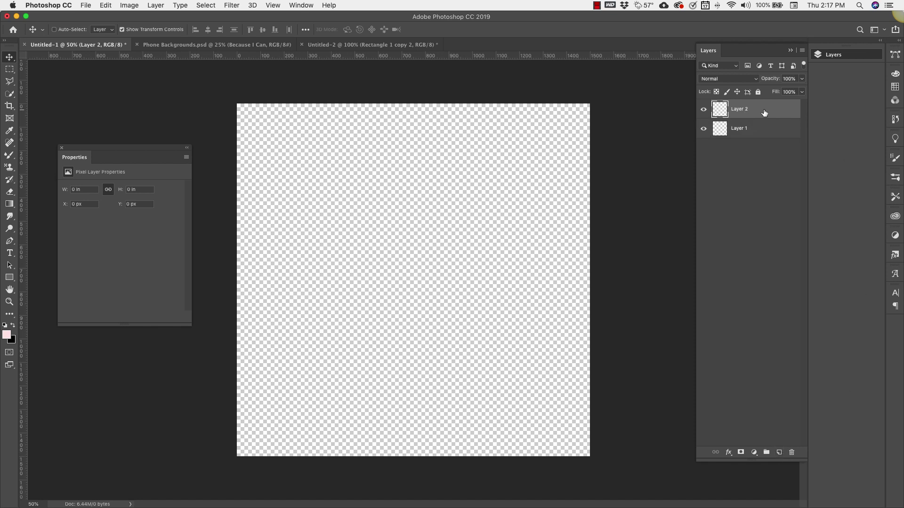
click(757, 133)
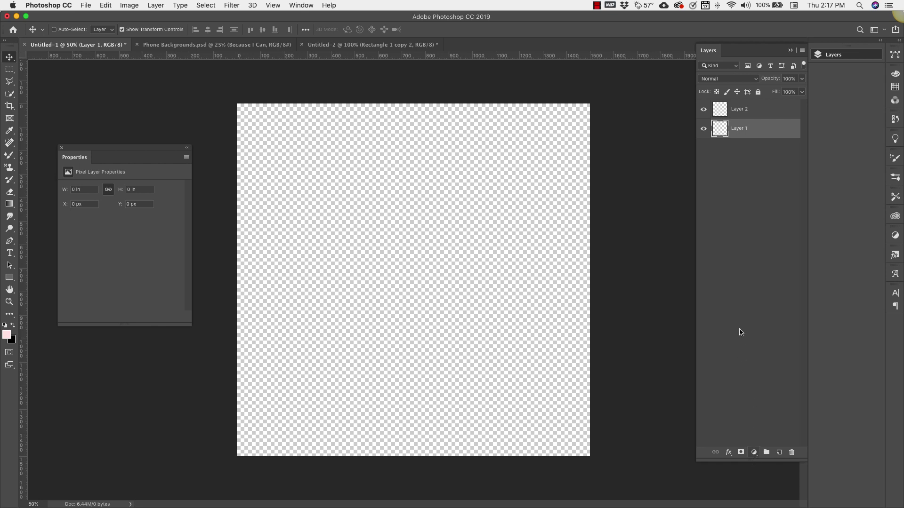
click(754, 452)
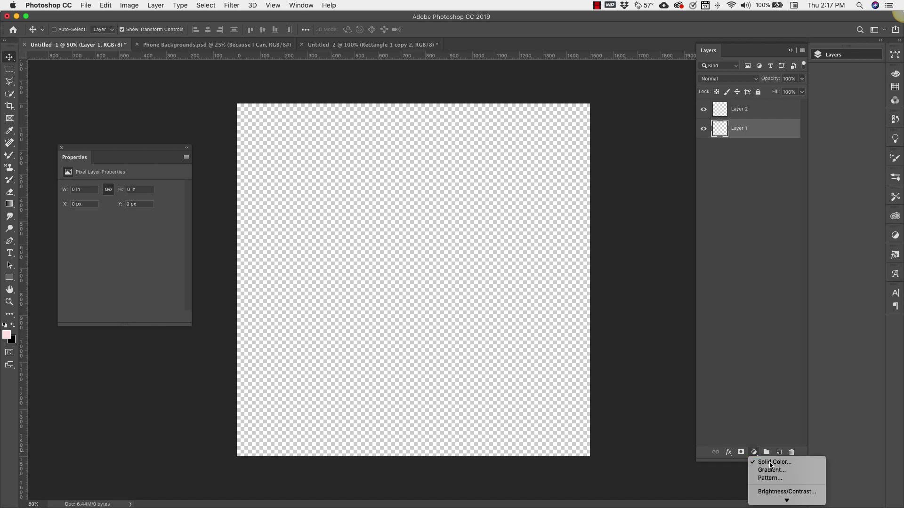
click(766, 464)
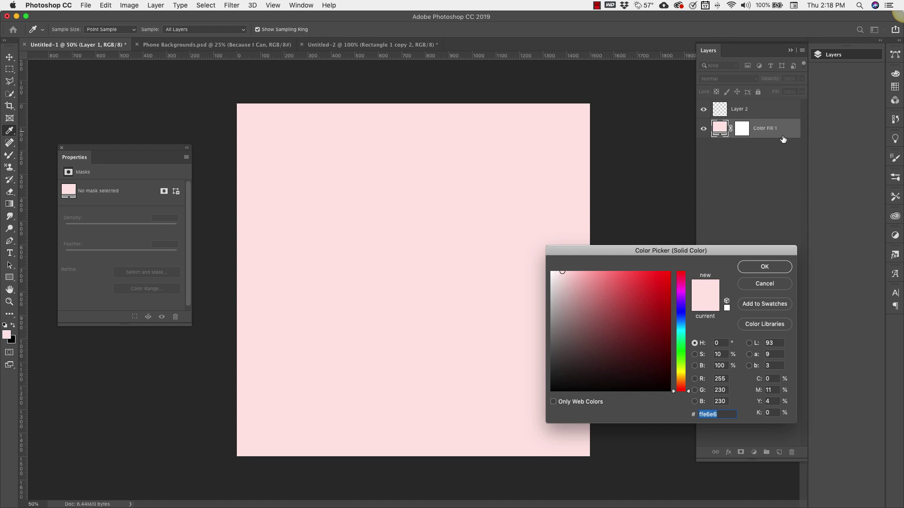
mouse_move(599, 292)
mouse_down()
mouse_move(651, 315)
mouse_move(629, 347)
mouse_move(627, 302)
mouse_move(586, 284)
mouse_move(636, 318)
mouse_move(666, 304)
mouse_up()
drag(611, 279, 589, 275)
click(606, 282)
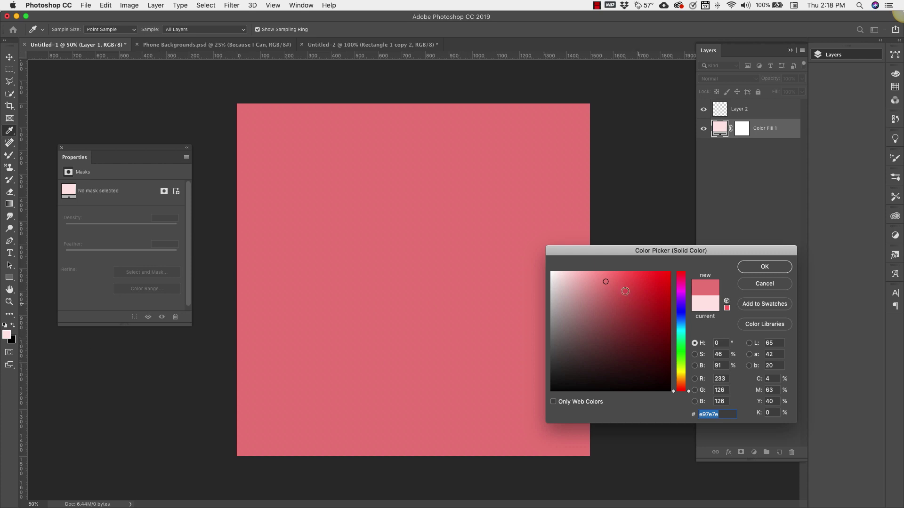
click(633, 289)
click(610, 300)
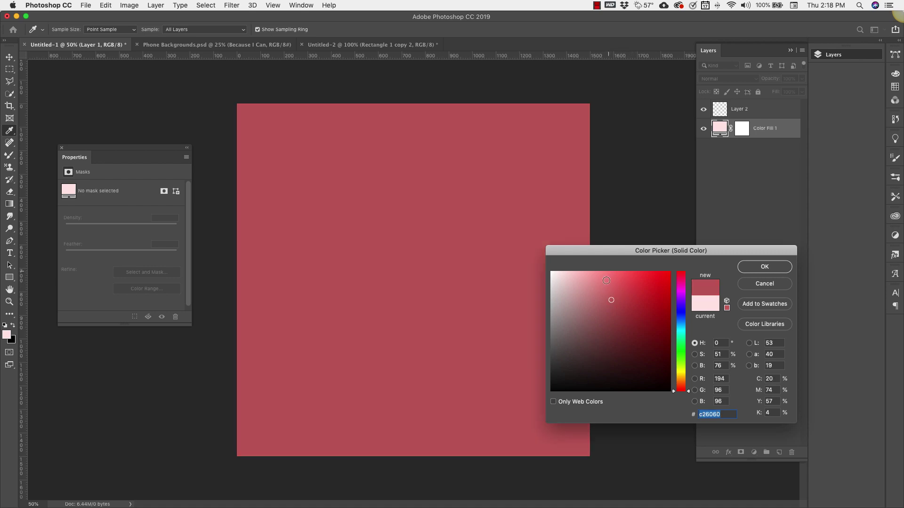
click(755, 269)
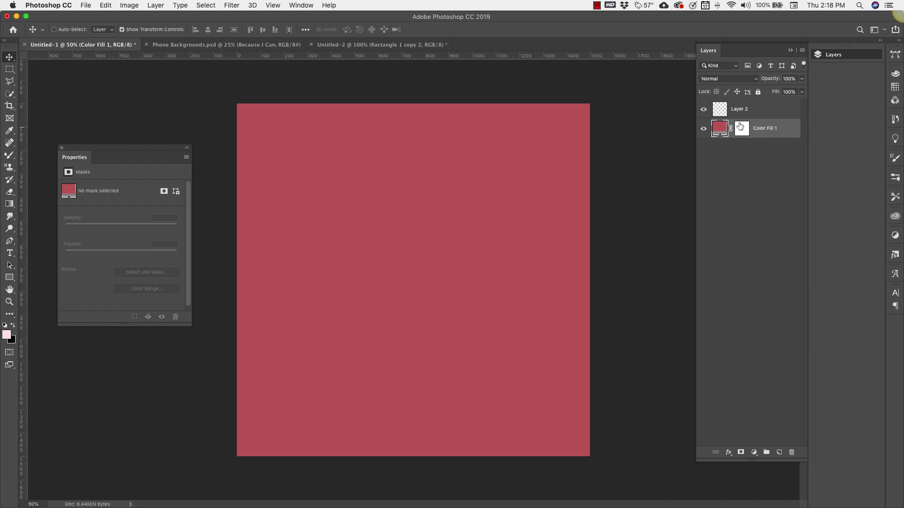
Fill Layer 2 with the thick stripe pattern in Normal mode at 100% opacity
click(754, 110)
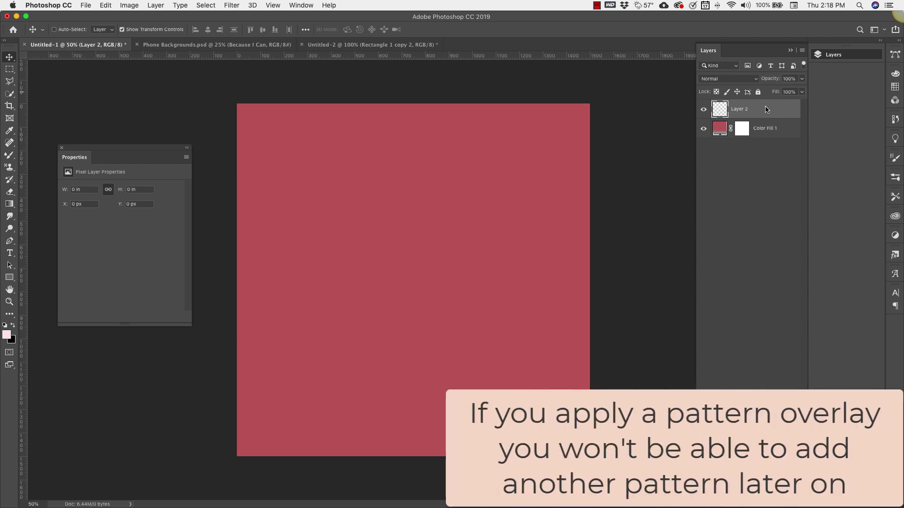
double_click(784, 110)
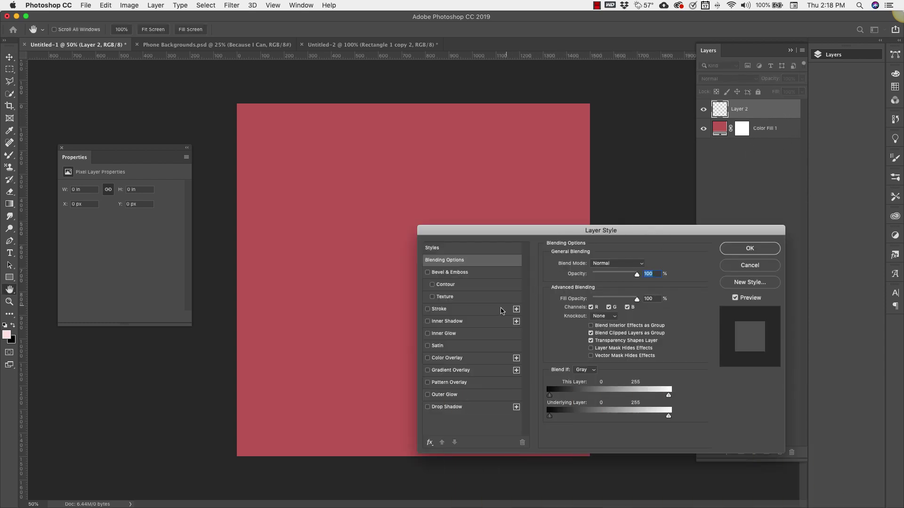
key(Escape)
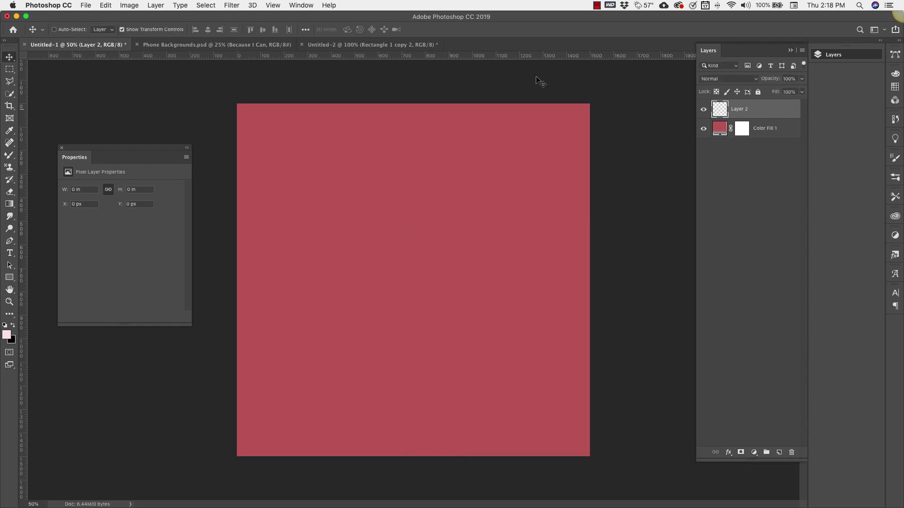
click(107, 6)
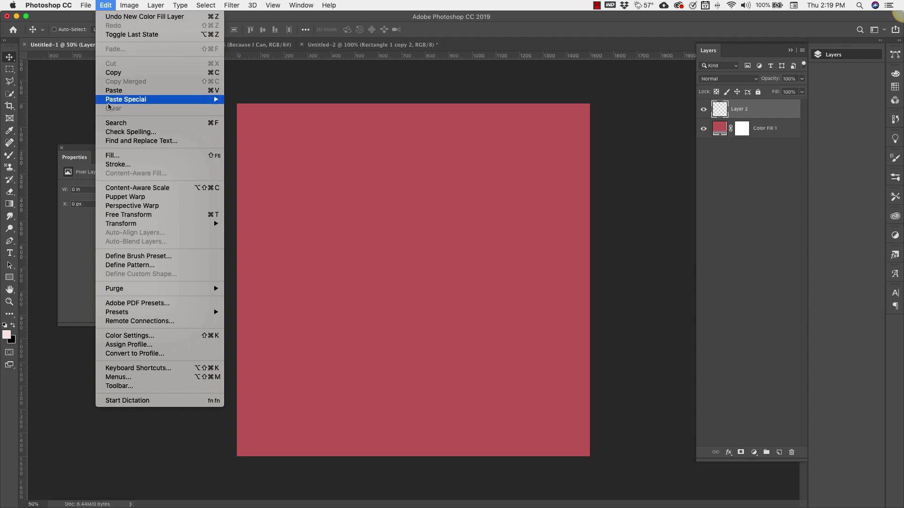
click(113, 156)
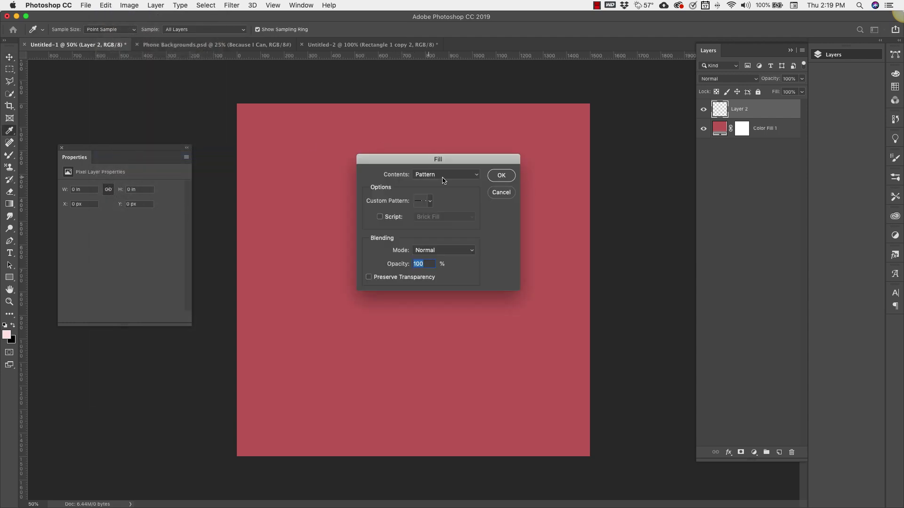
click(476, 175)
click(464, 173)
click(430, 201)
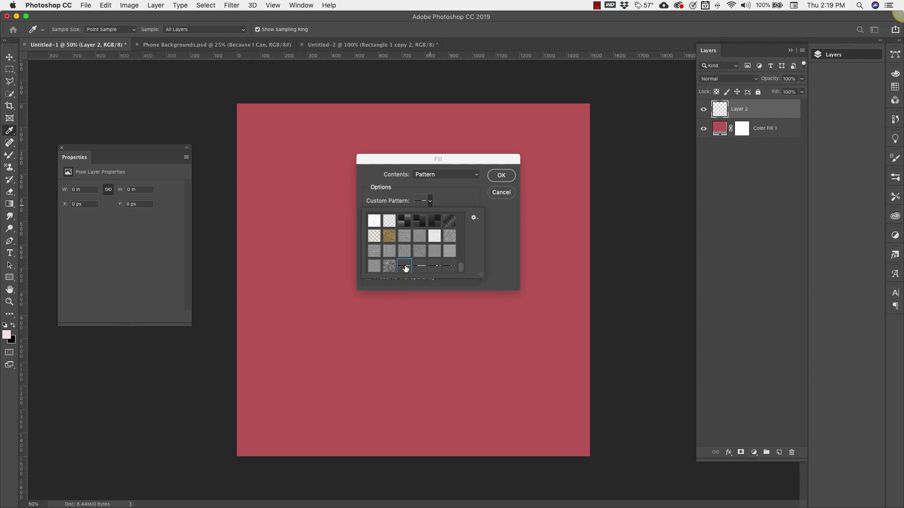
click(501, 176)
key(v)
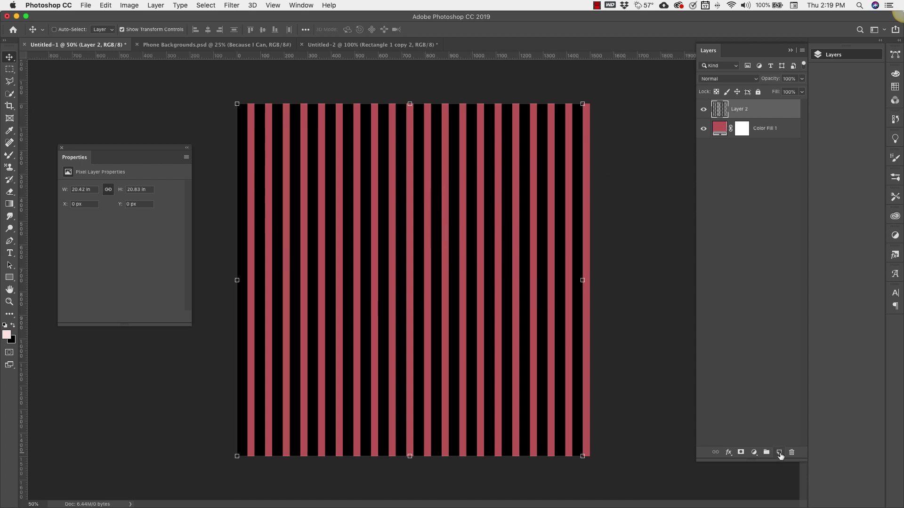
Add three more empty layers above the thick-striped layer
click(779, 452)
click(779, 453)
click(779, 452)
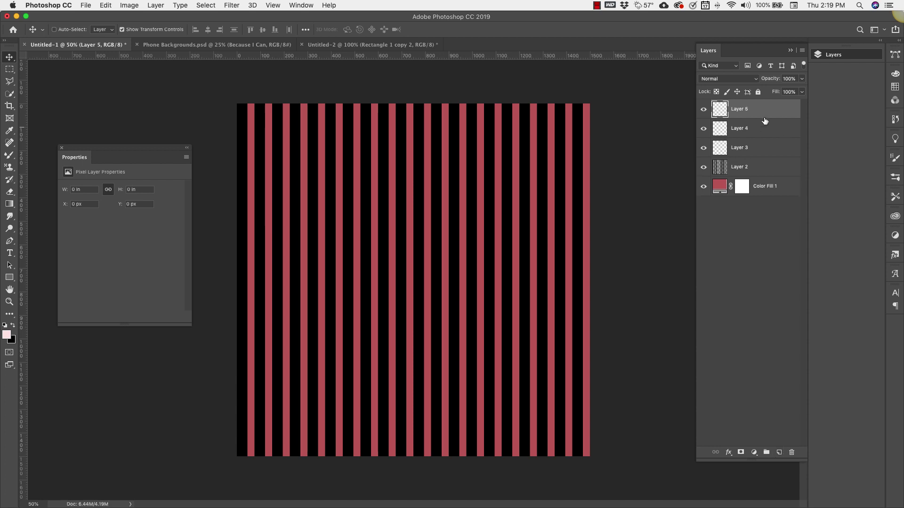
Hide Layer 2 and fill Layer 3 with the thin stripe pattern in Normal mode at 100% opacity
click(704, 167)
click(781, 151)
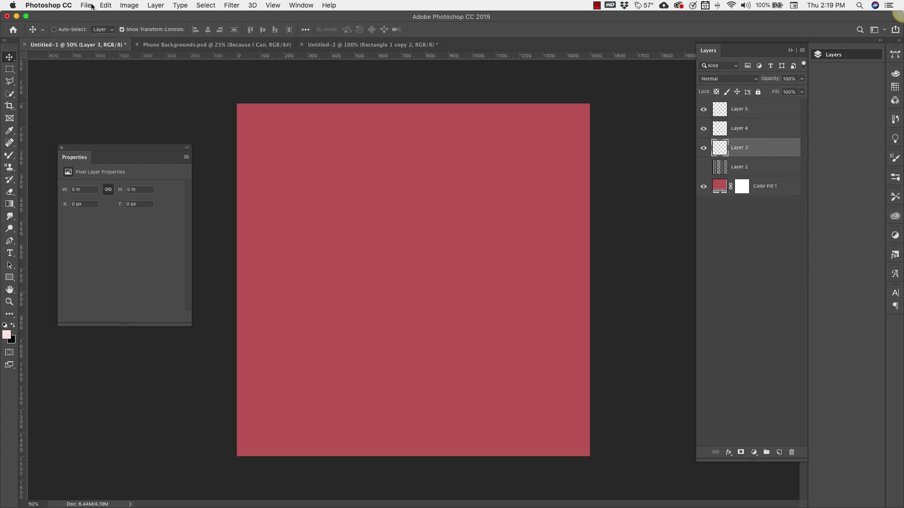
click(105, 6)
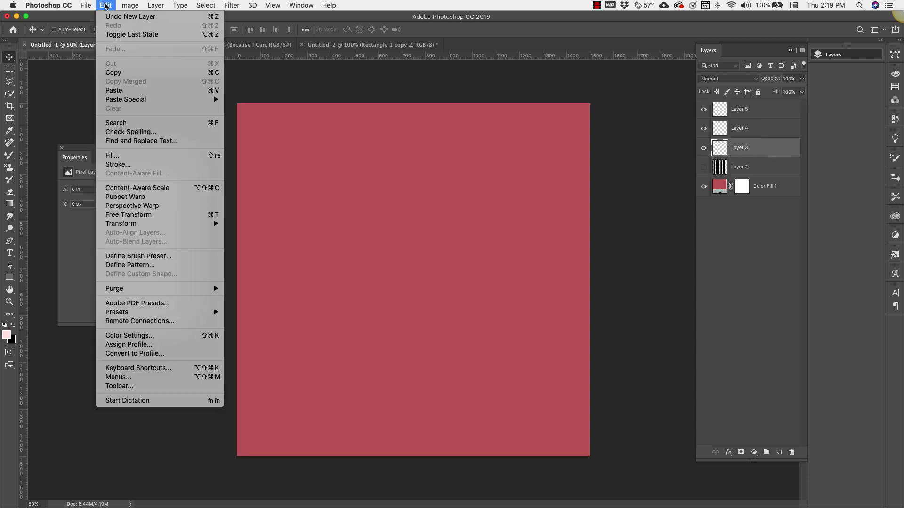
click(140, 158)
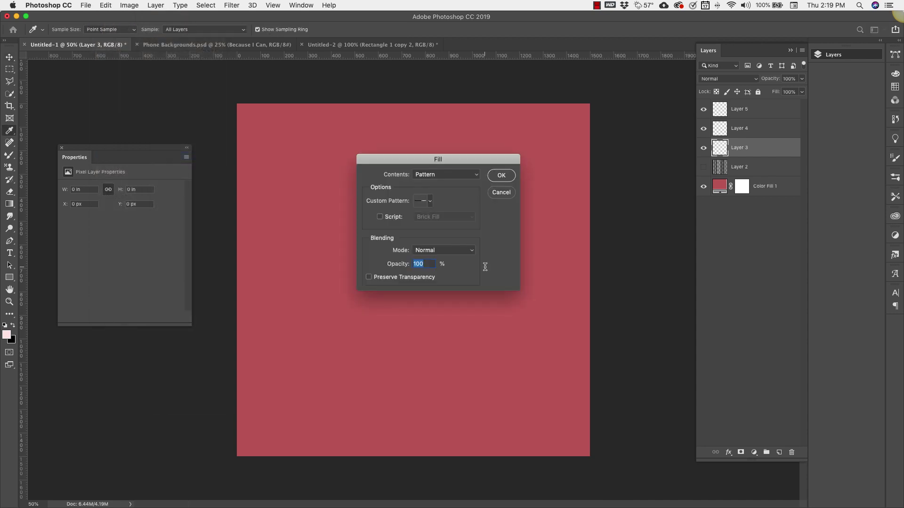
click(430, 204)
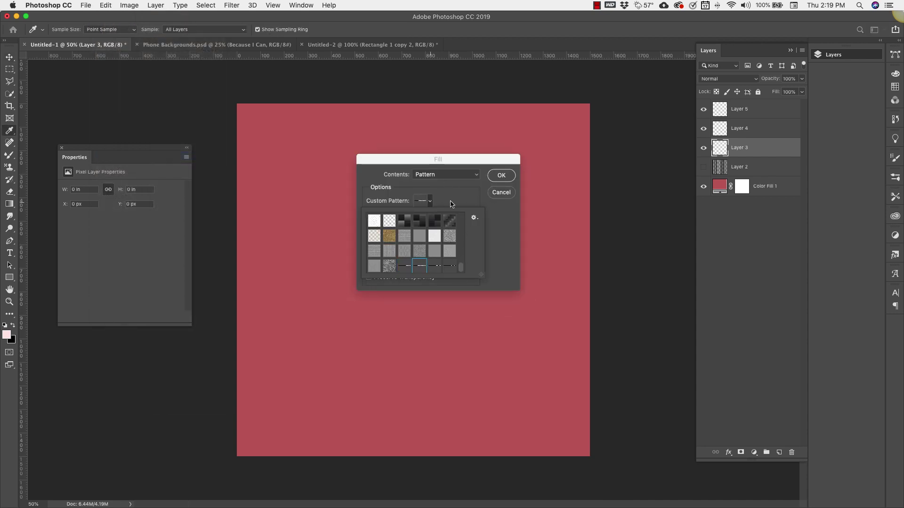
click(502, 175)
key(v)
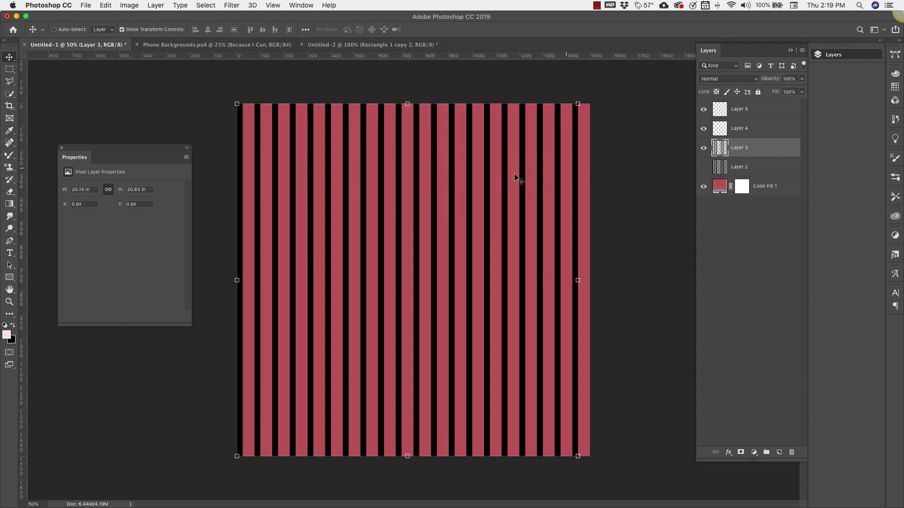
Hide Layer 3 and fill Layer 4 with the two stripe pattern in Normal mode at 100% opacity
click(749, 129)
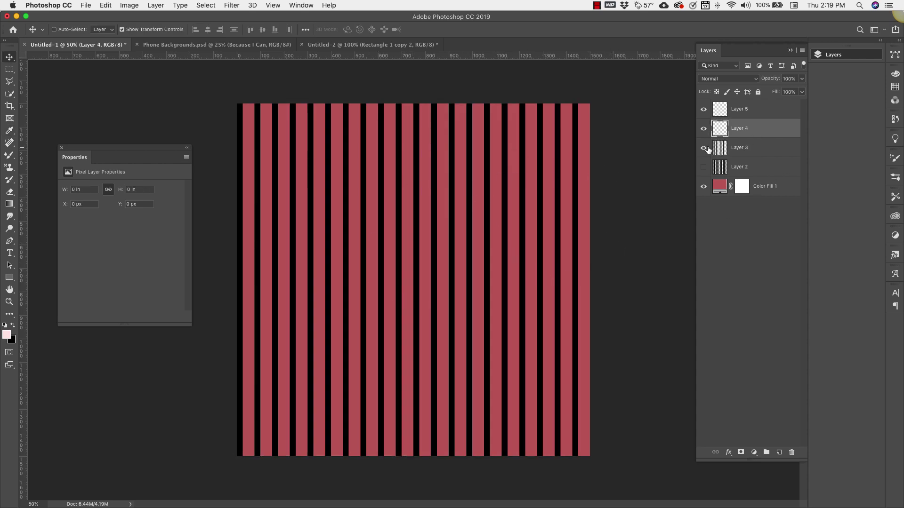
click(703, 147)
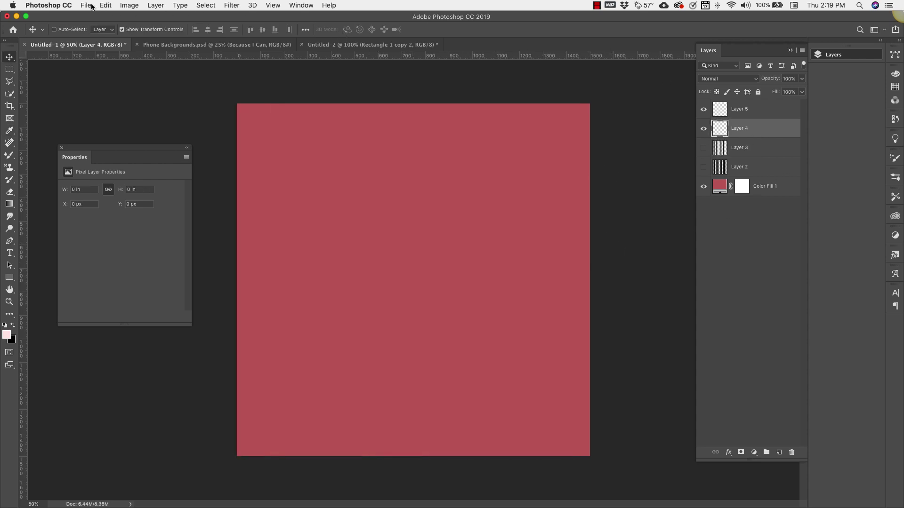
click(106, 6)
click(111, 157)
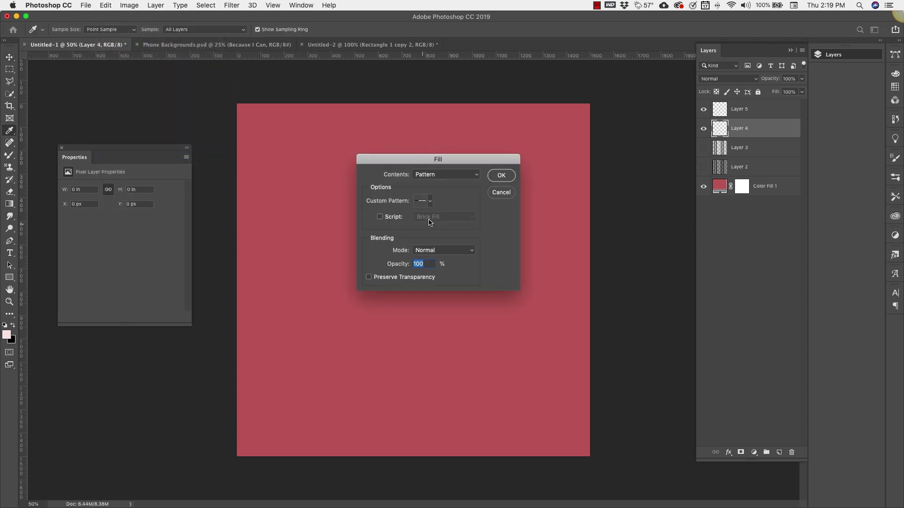
click(432, 204)
click(434, 266)
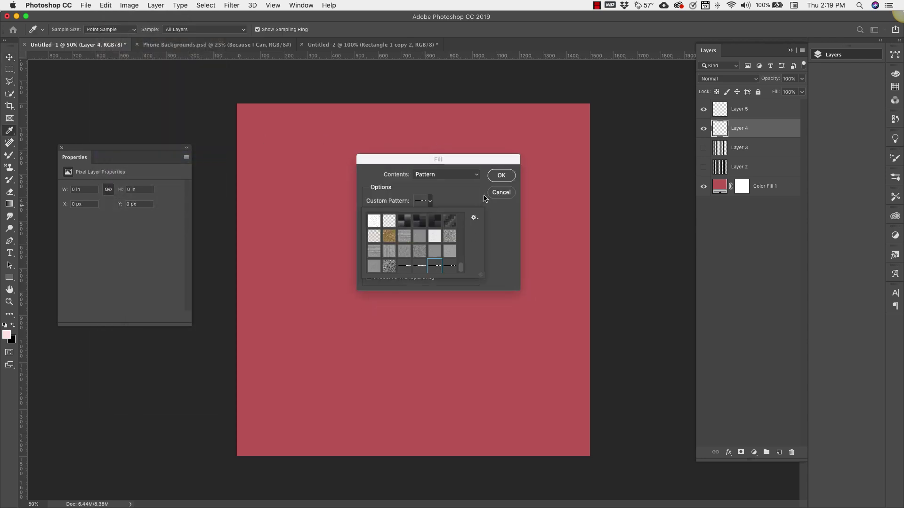
click(500, 176)
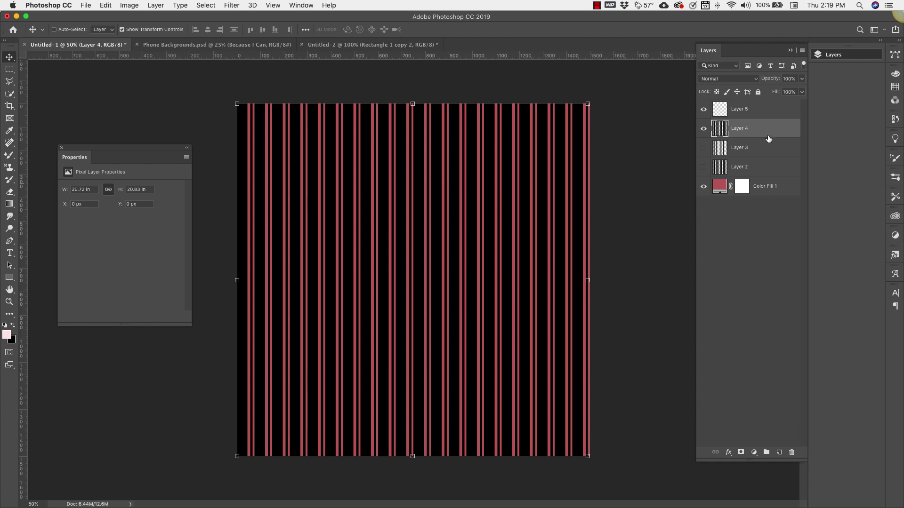
Hide Layer 4 and fill Layer 5 with the three stripe pattern in Normal mode at 100% opacity
click(703, 129)
click(749, 113)
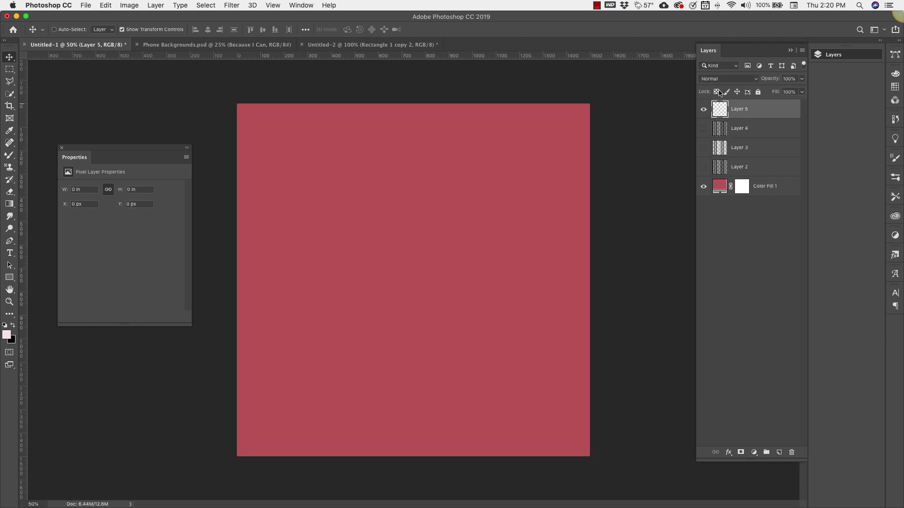
click(104, 6)
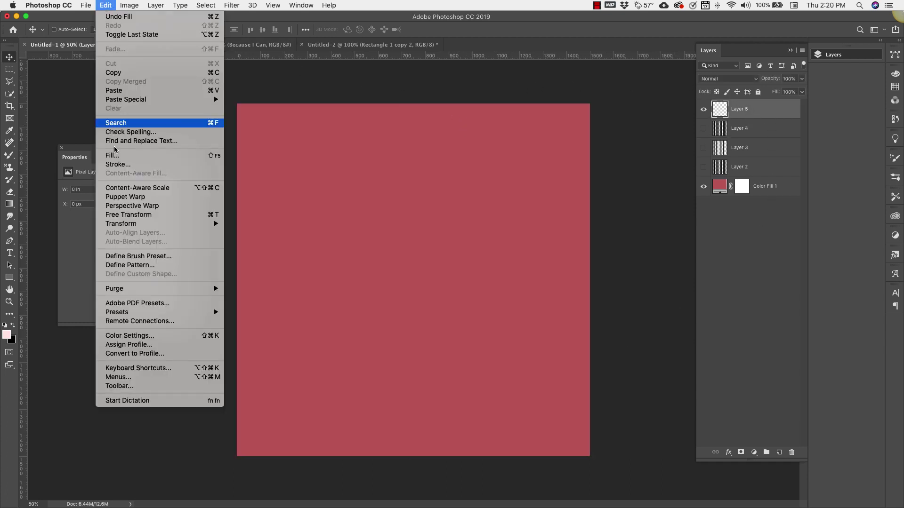
click(116, 152)
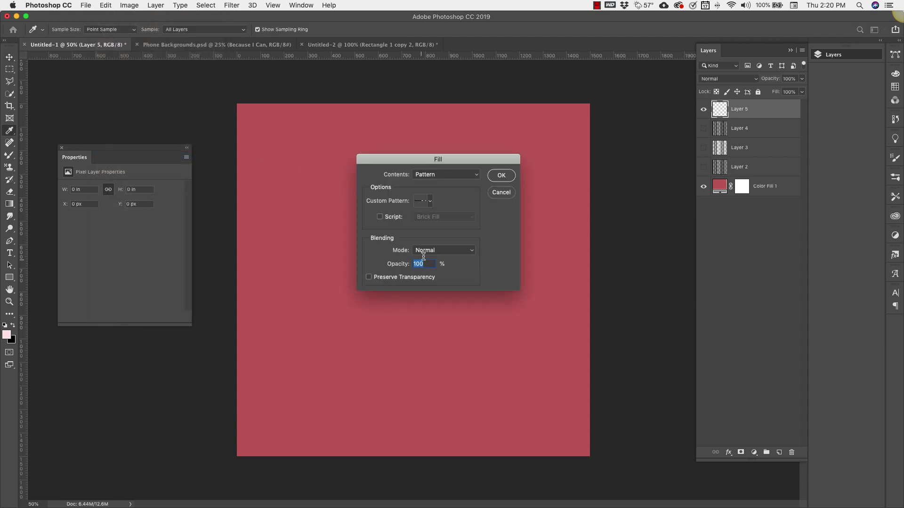
click(428, 206)
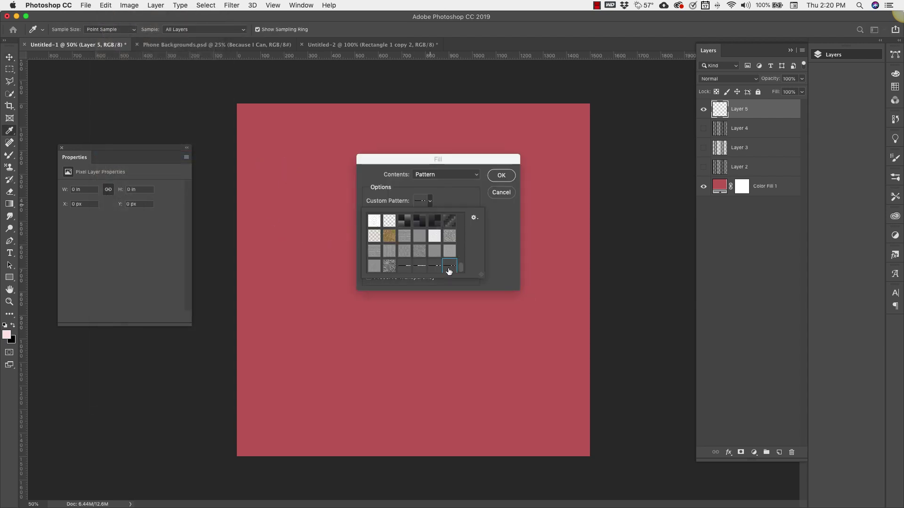
click(500, 175)
key(v)
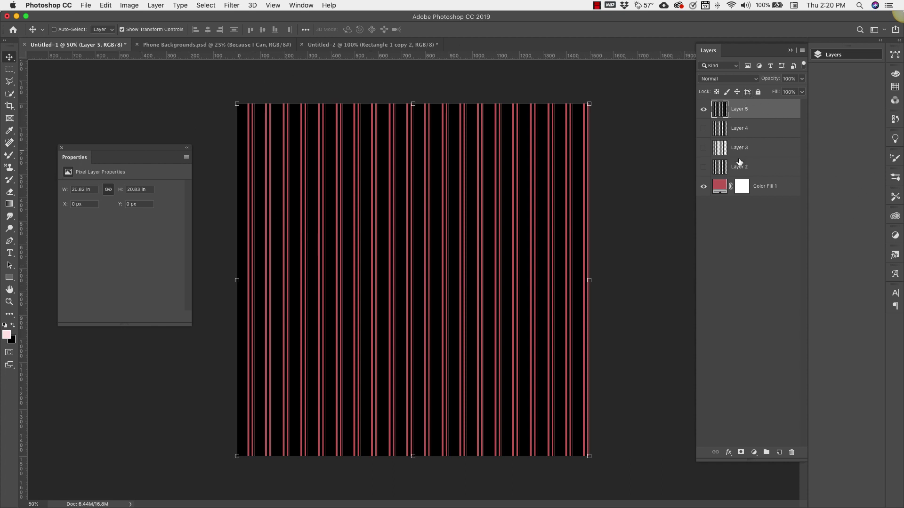
Show Layer 2 instead of Layer 5 and add a peach #ffb996 Color Overlay to it in Normal mode at 100% opacity
click(703, 109)
click(703, 167)
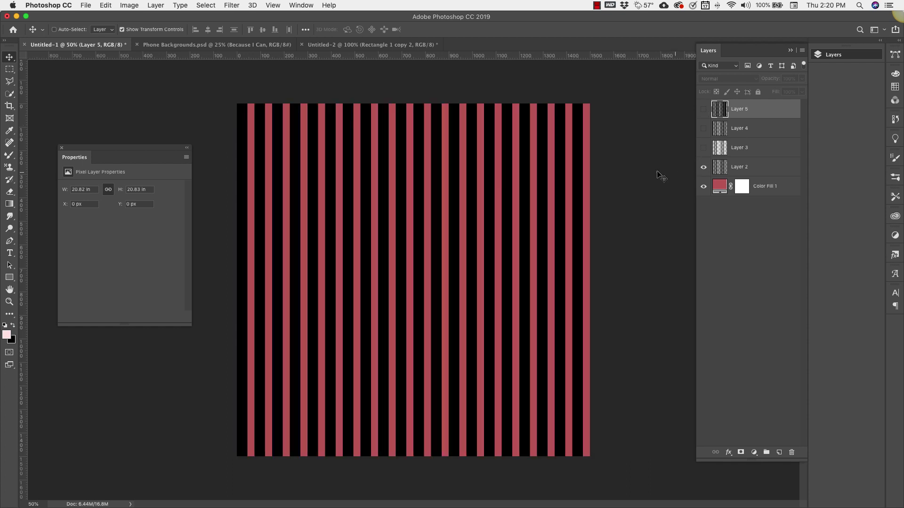
double_click(782, 168)
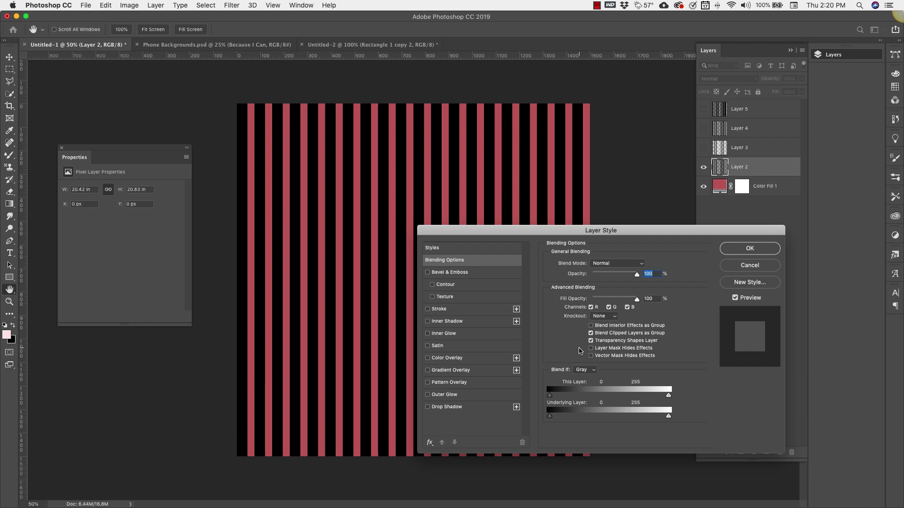
click(428, 358)
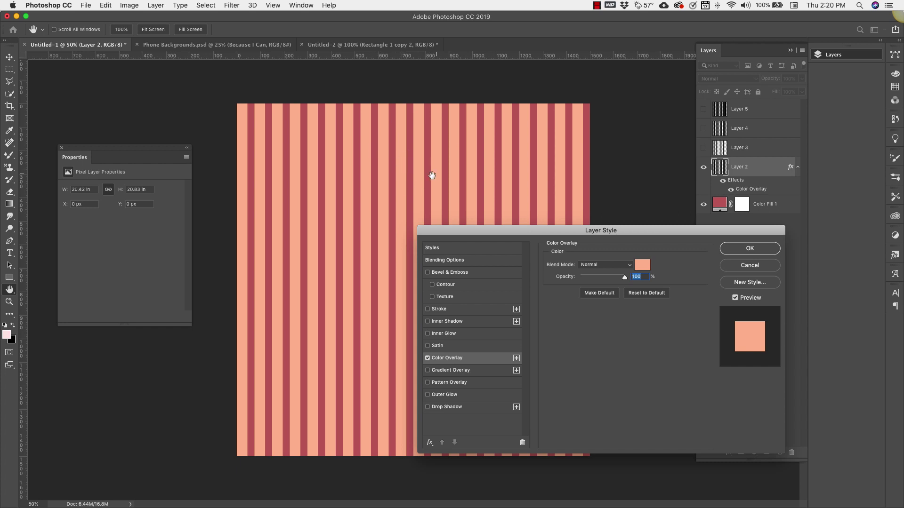
click(644, 266)
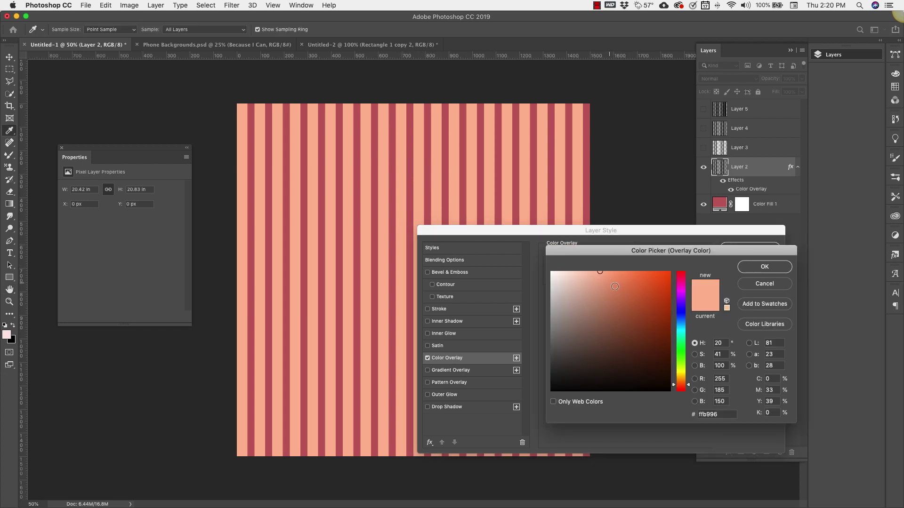
click(765, 285)
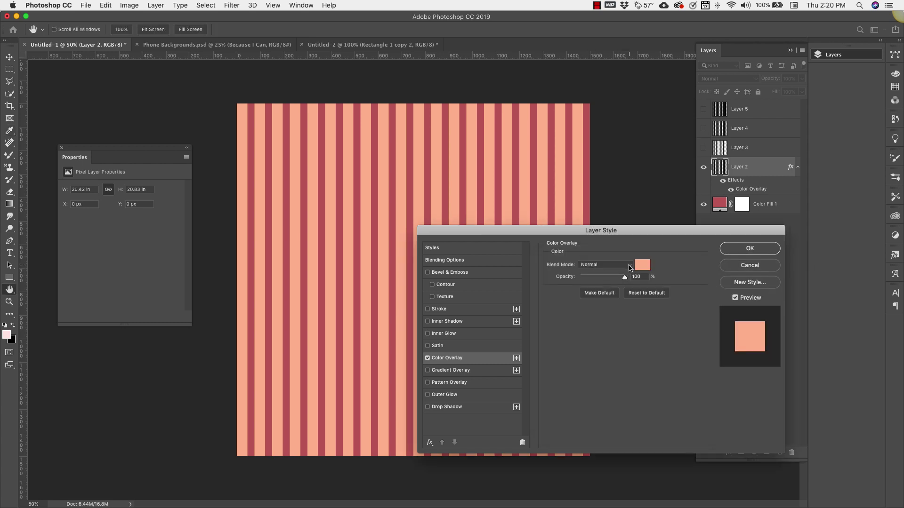
Add a Pattern Overlay to Layer 2 using the gold glitter pattern in Normal mode, 100% opacity and 25% scale
click(428, 386)
click(449, 386)
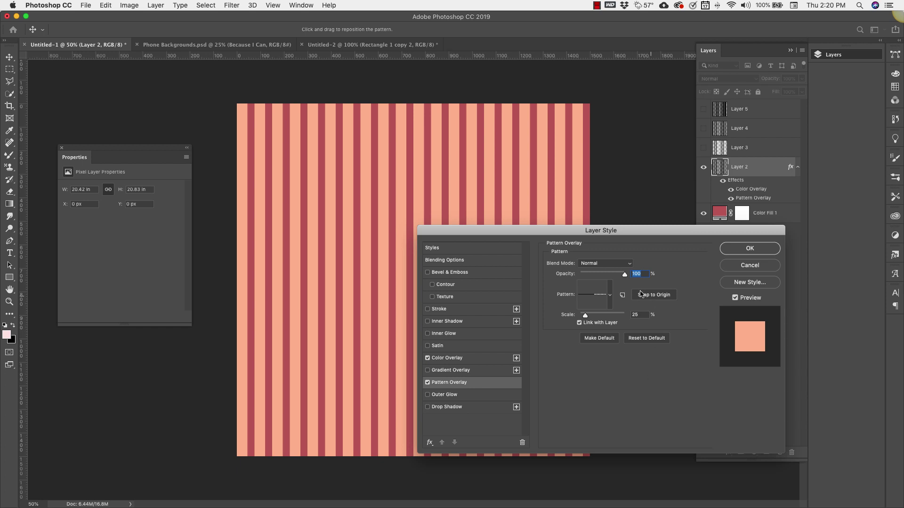
click(610, 295)
click(561, 338)
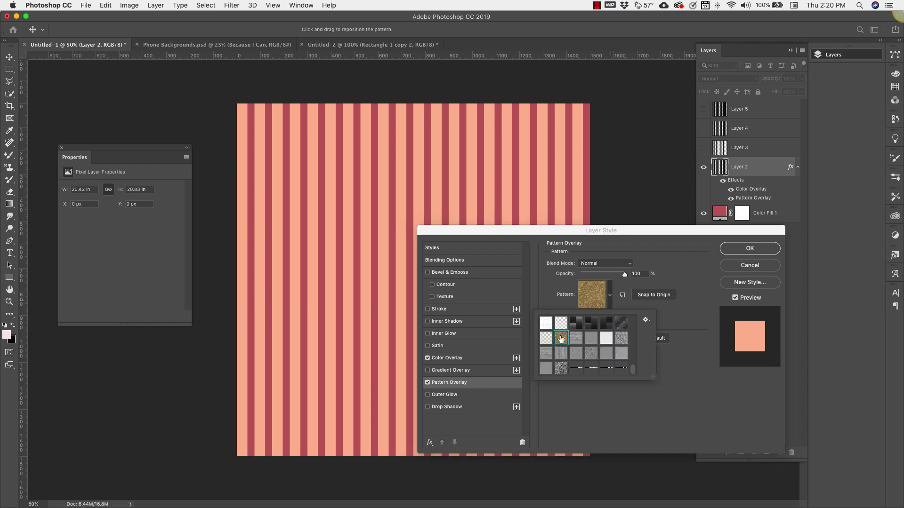
click(688, 296)
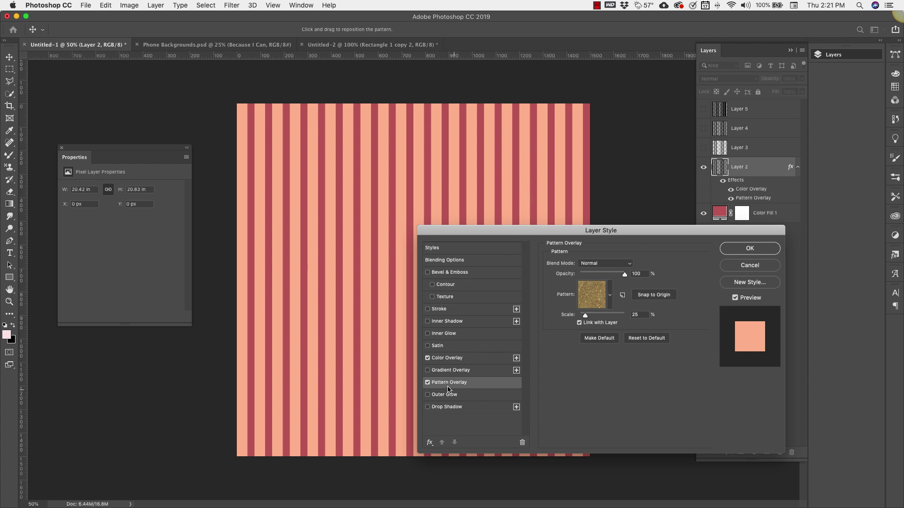
Change the blend mode of Layer 2's Color Overlay to Color
click(448, 361)
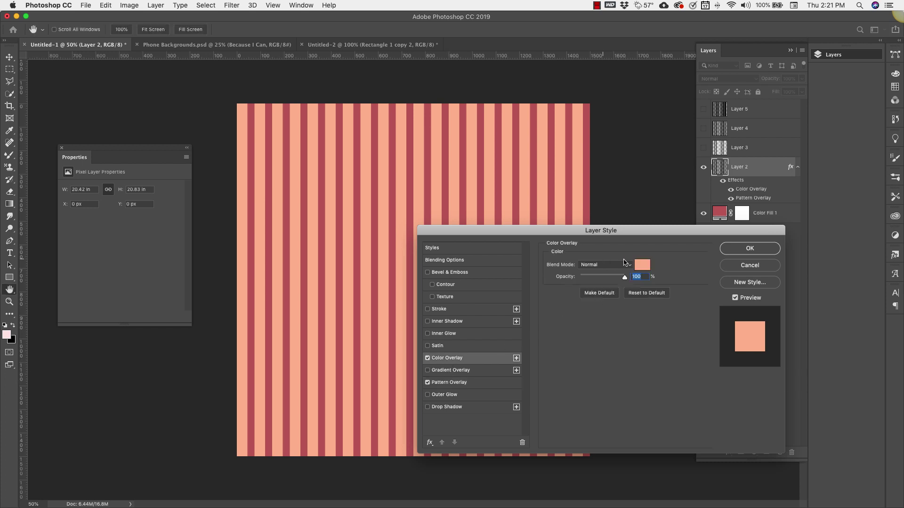
click(631, 268)
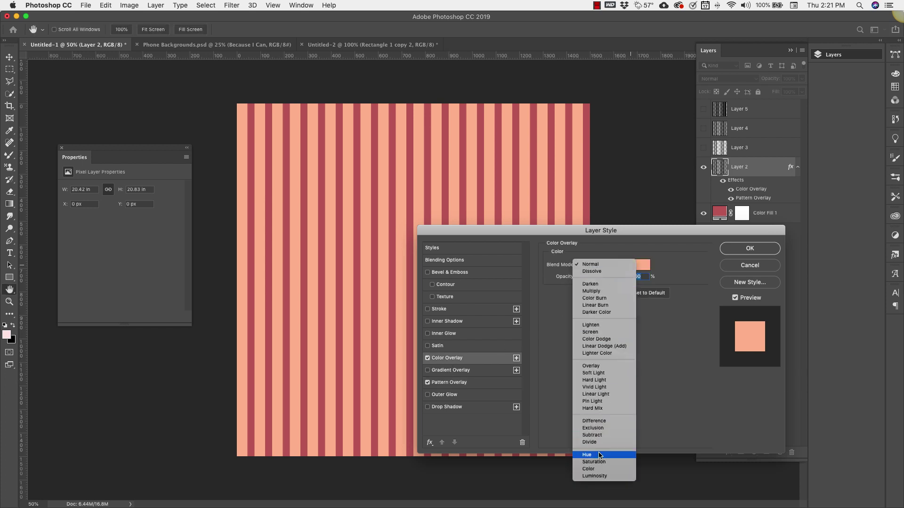
click(599, 470)
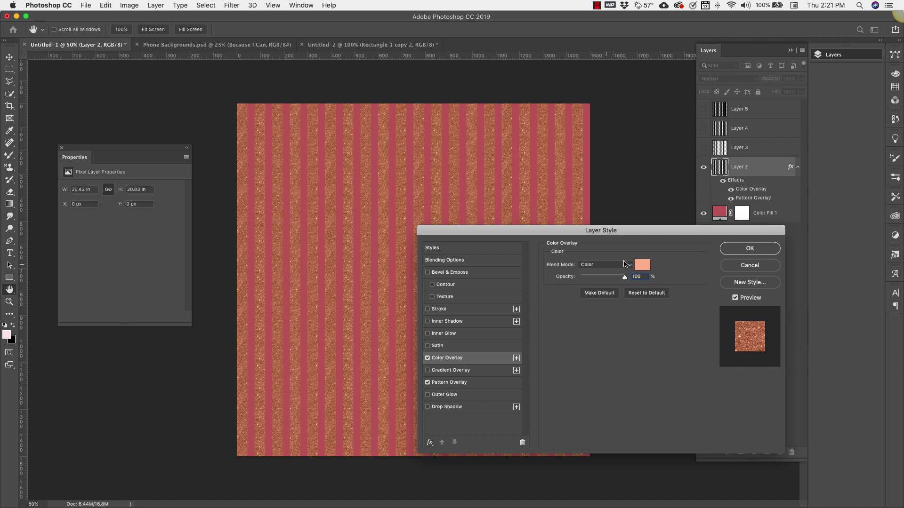
Try several darker shades for Layer 2's Color Overlay and settle on a muted peach-brown with hue 20°
click(645, 266)
click(622, 297)
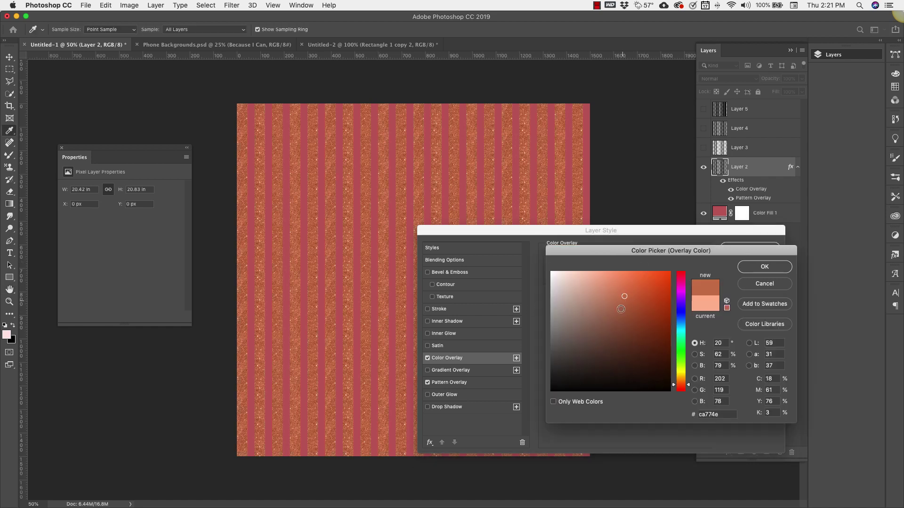
click(597, 333)
click(583, 327)
click(573, 307)
click(603, 322)
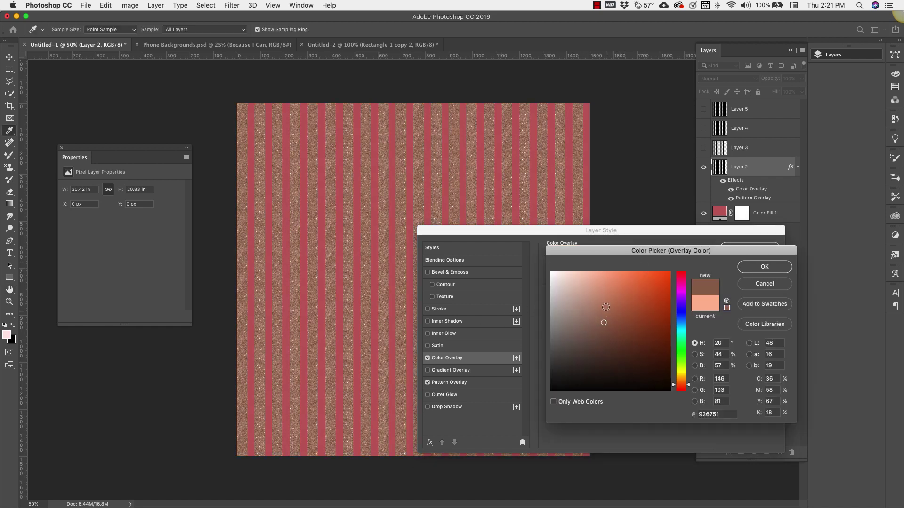
click(605, 306)
click(759, 267)
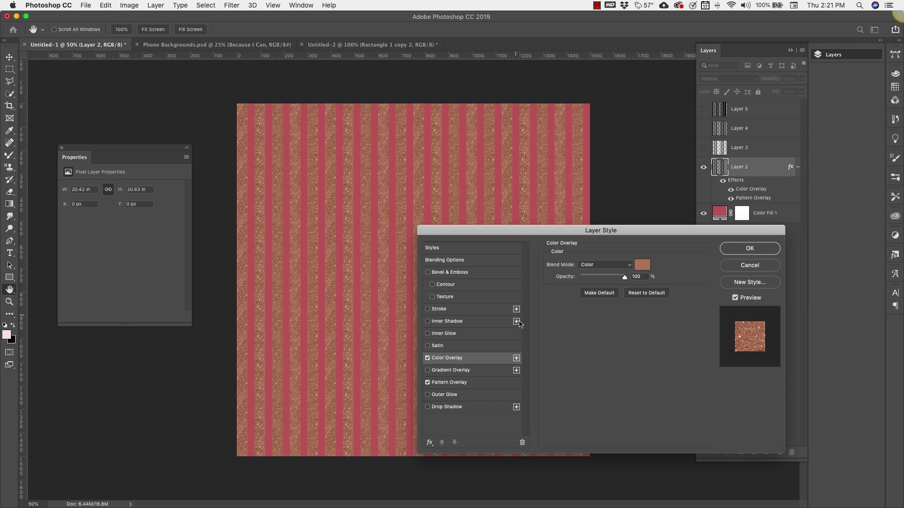
Add a 5 px outside Stroke to Layer 2, filled with the gold foil pattern at 5% scale
click(428, 310)
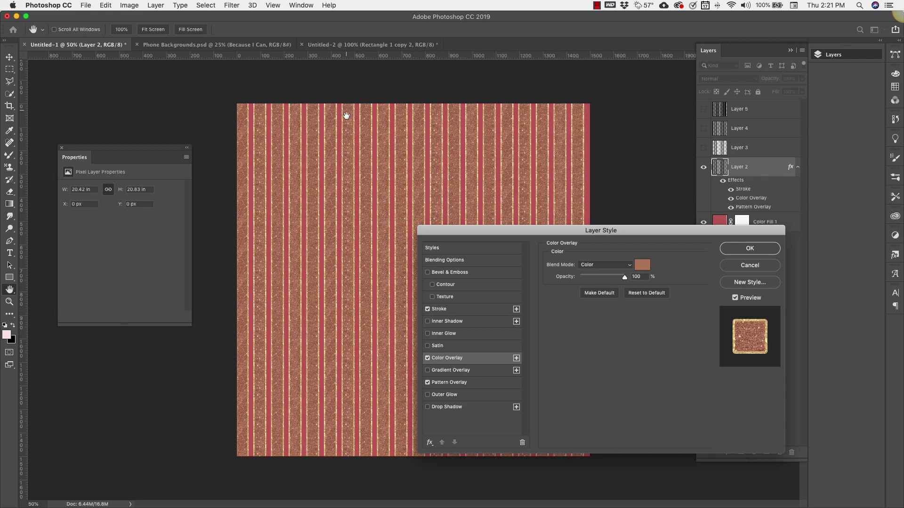
click(450, 310)
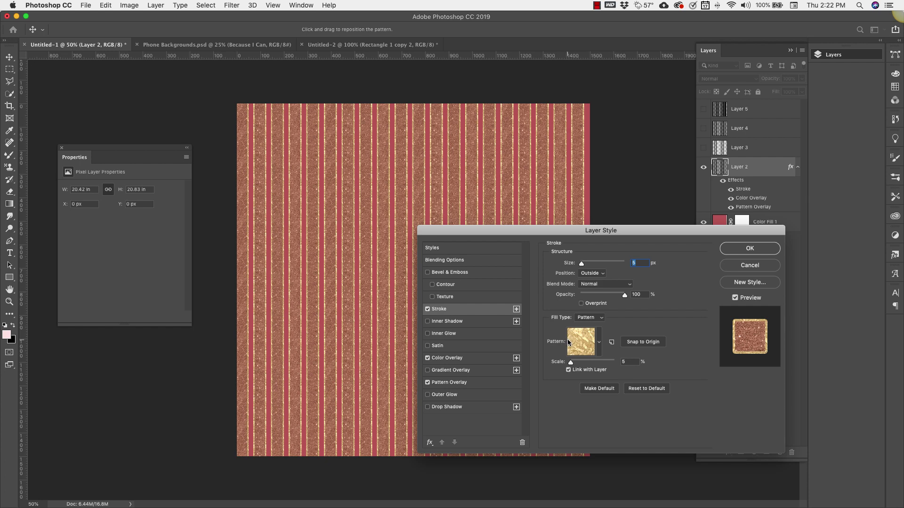
click(749, 248)
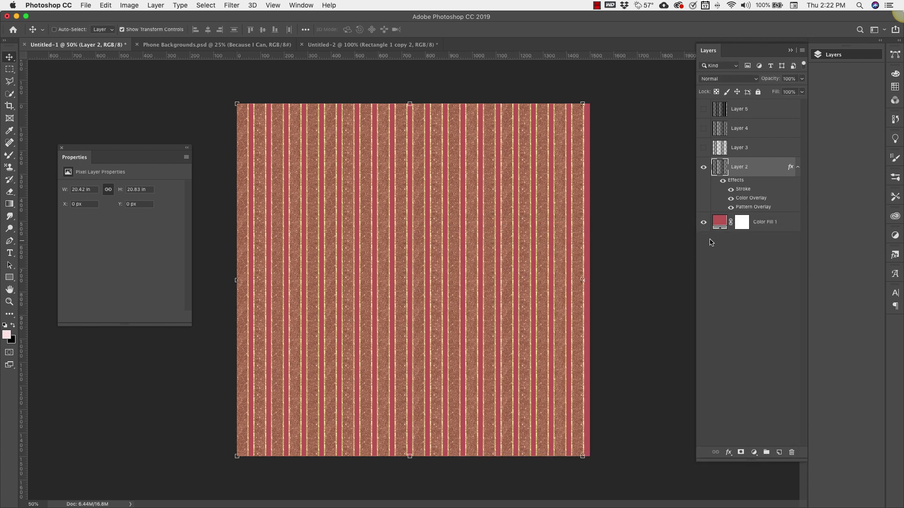
Recolor the Color Fill 1 background to peach-brown #b98267 sampled from the glitter stripes
double_click(723, 223)
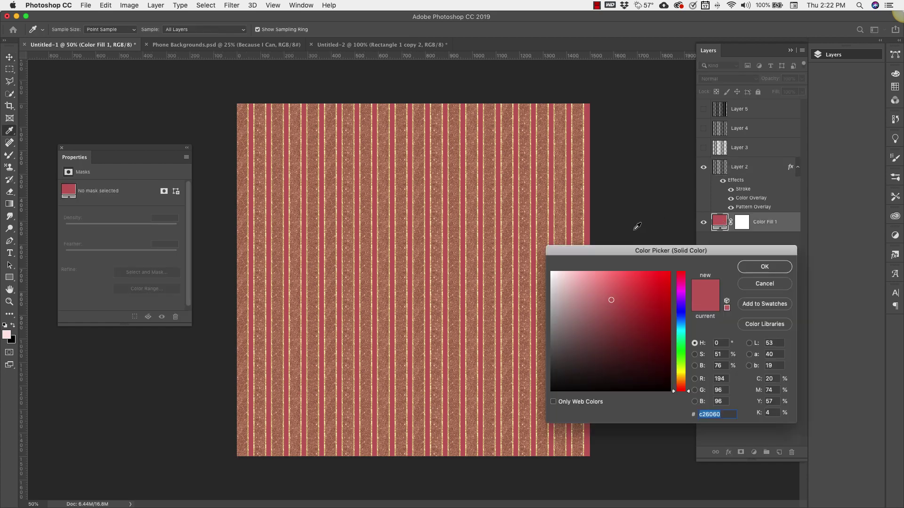
click(534, 265)
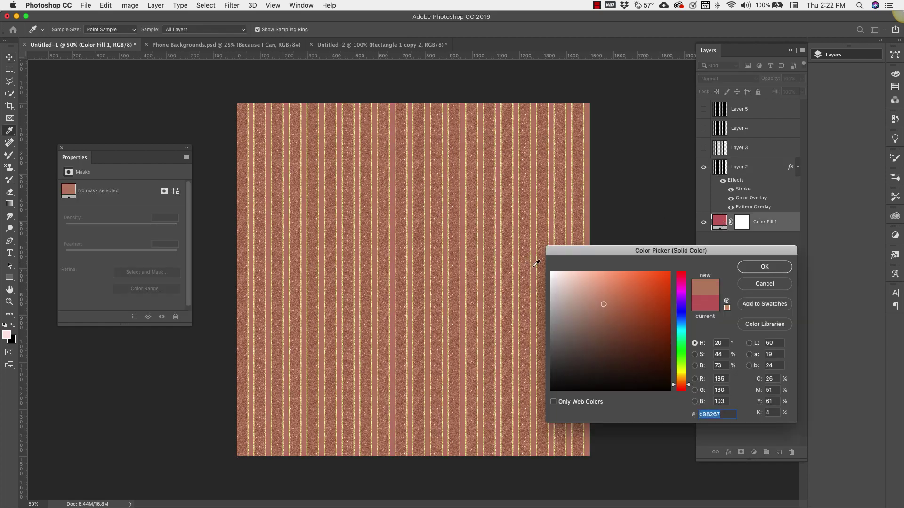
click(754, 267)
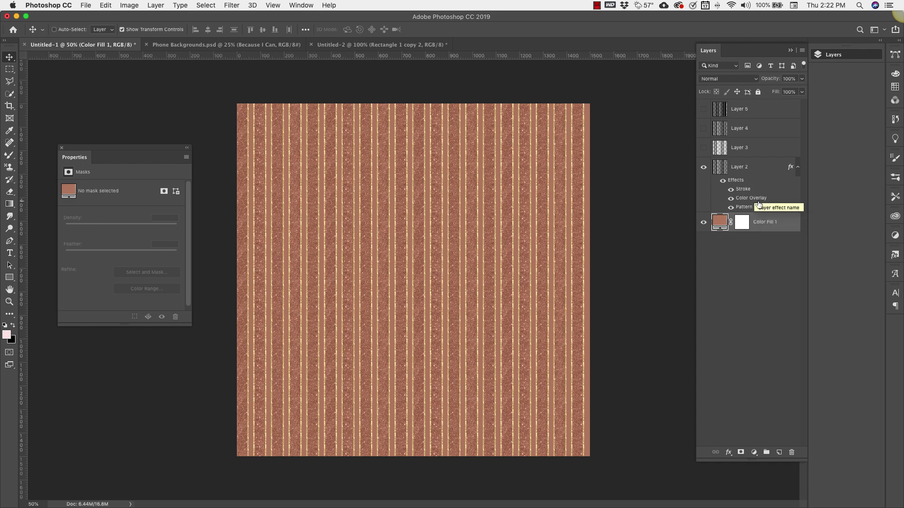
Save Layer 2's effects as a new style named "peach gold", including layer effects and adding it to the current library
click(779, 176)
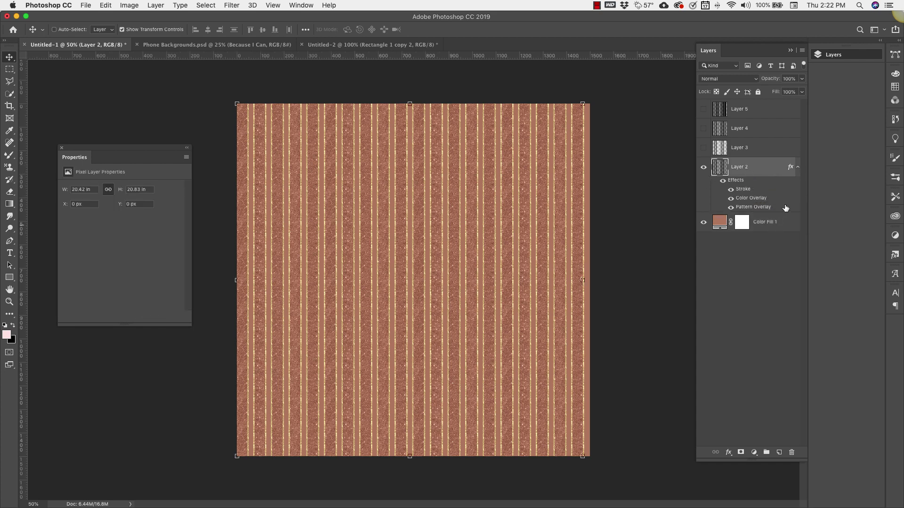
click(895, 255)
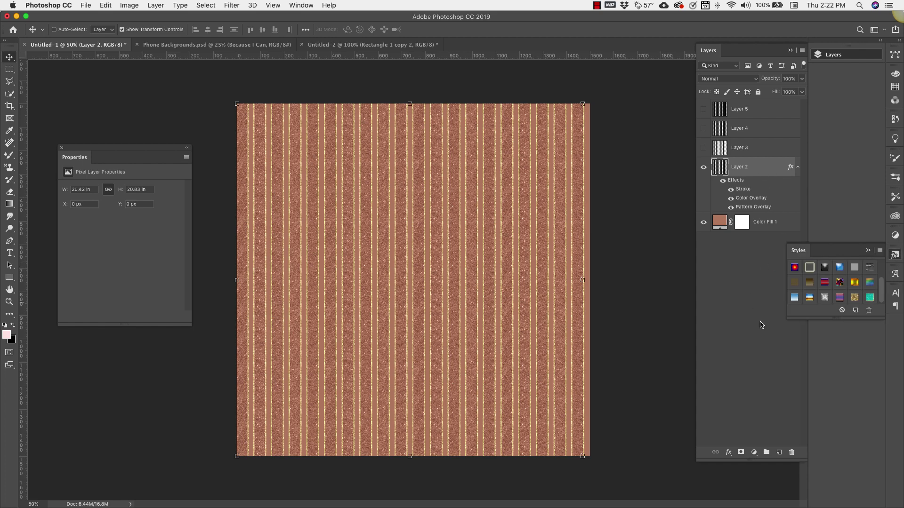
click(302, 5)
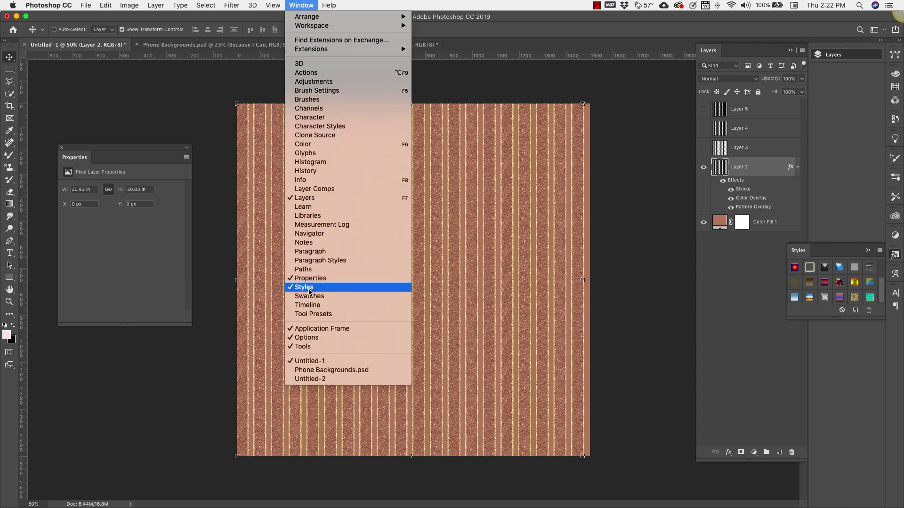
click(732, 315)
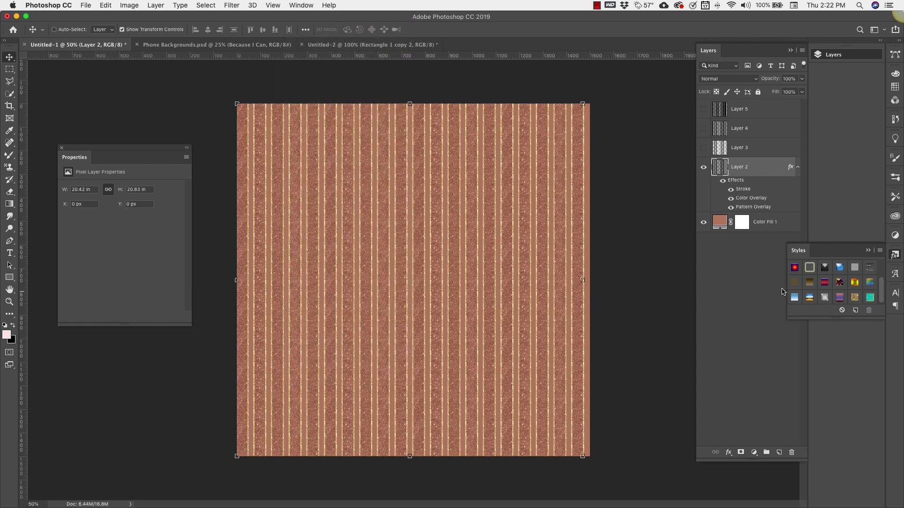
click(880, 251)
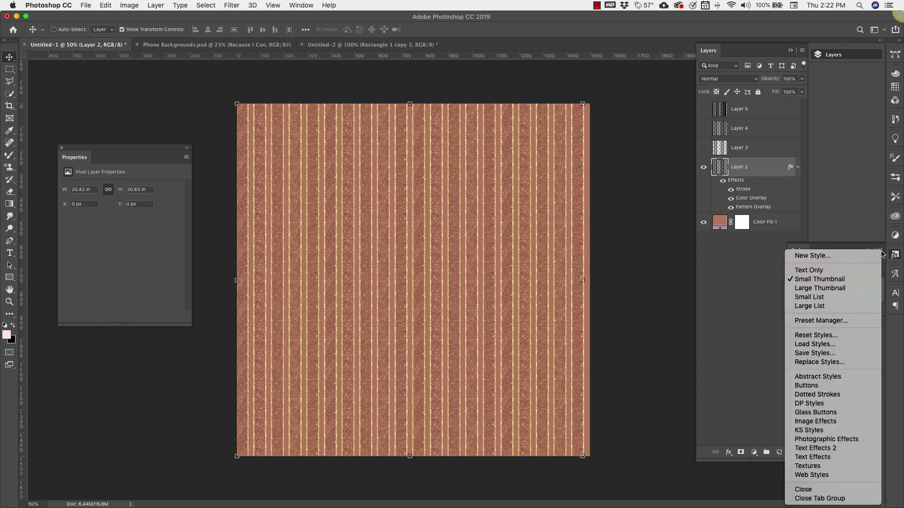
click(823, 256)
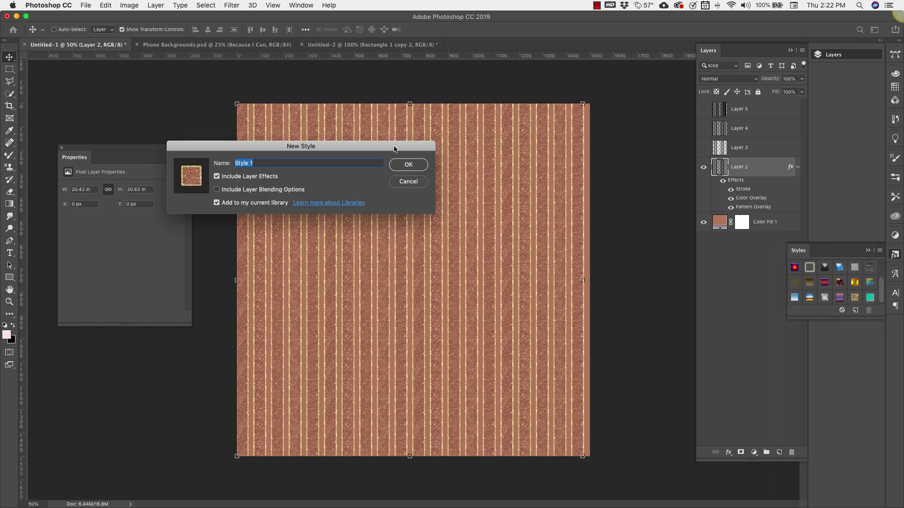
text(peach gold)
click(412, 167)
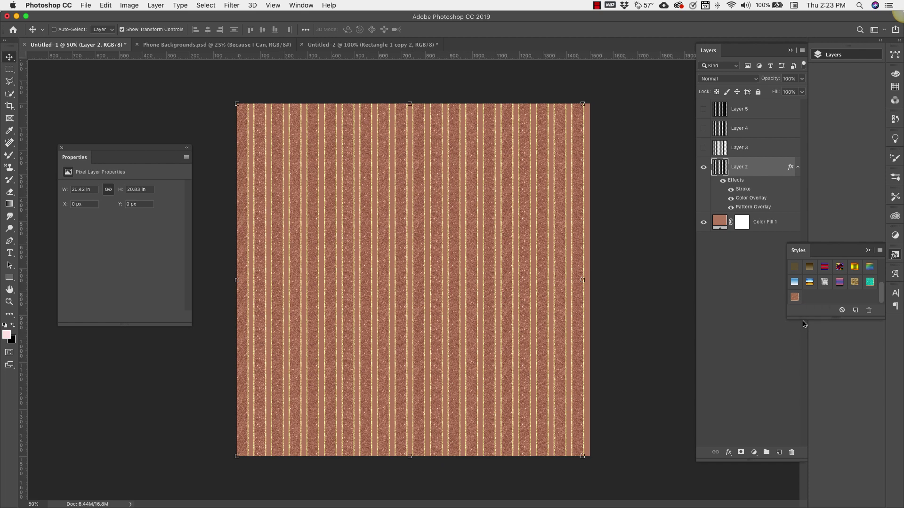
Hide Layer 2, show Layer 3 and apply the saved peach gold style to Layer 3
click(703, 167)
click(703, 149)
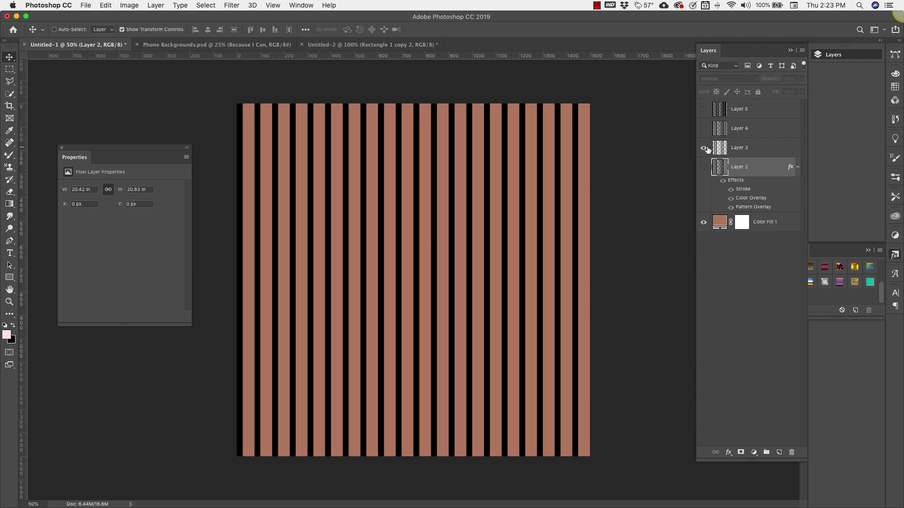
click(757, 149)
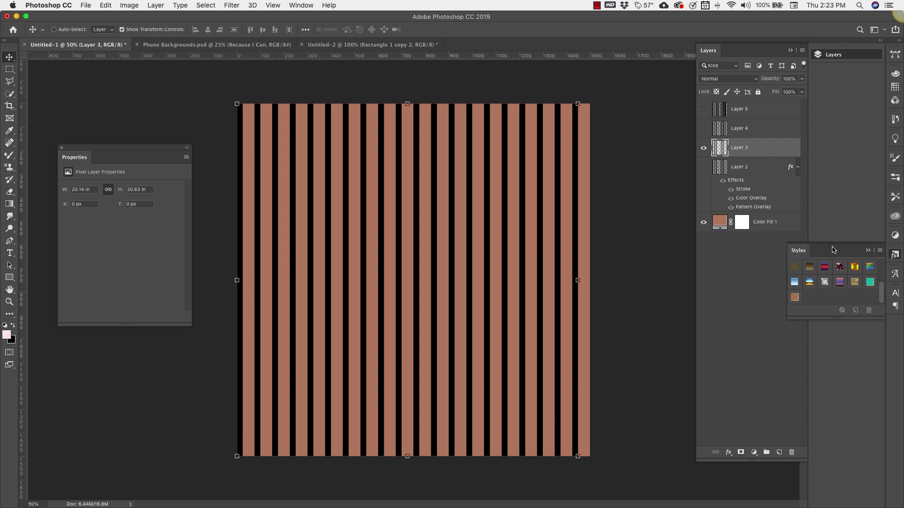
click(794, 297)
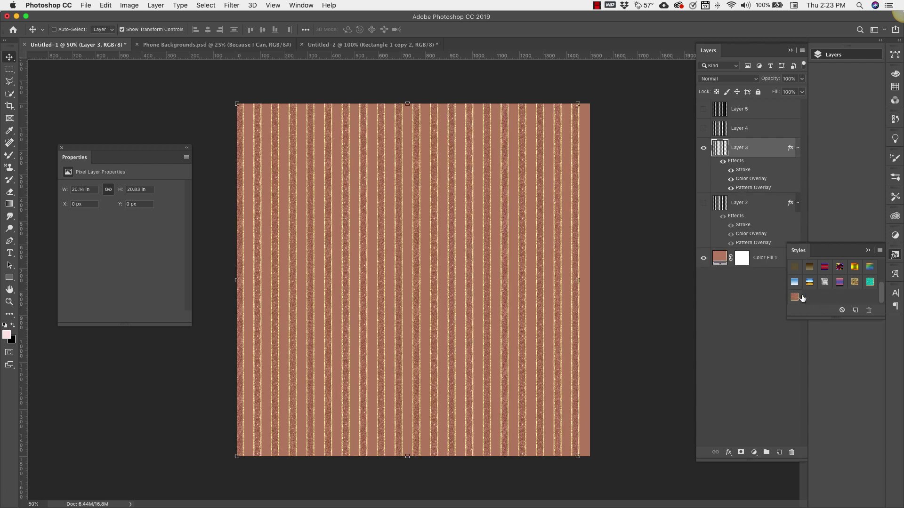
Apply the blue gold 1 style to Layer 3 and recolor the Color Fill 1 background to dark teal #057770
click(871, 283)
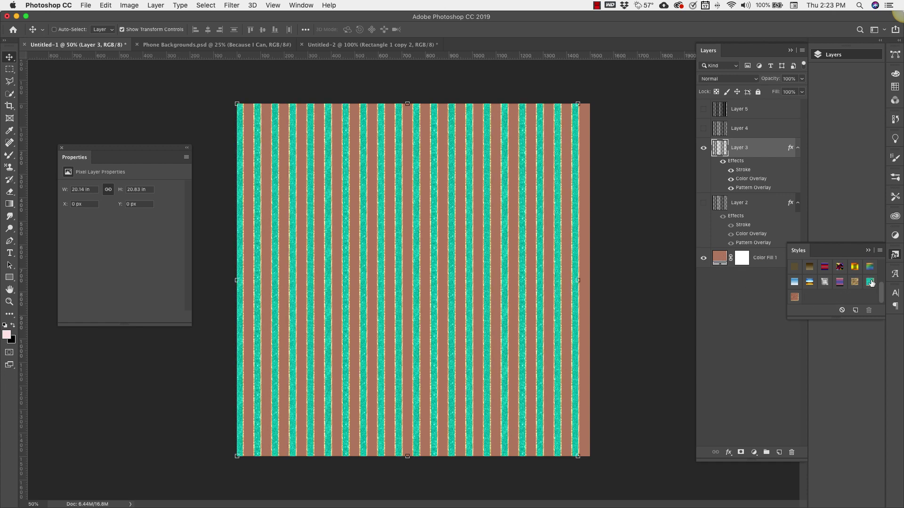
double_click(724, 259)
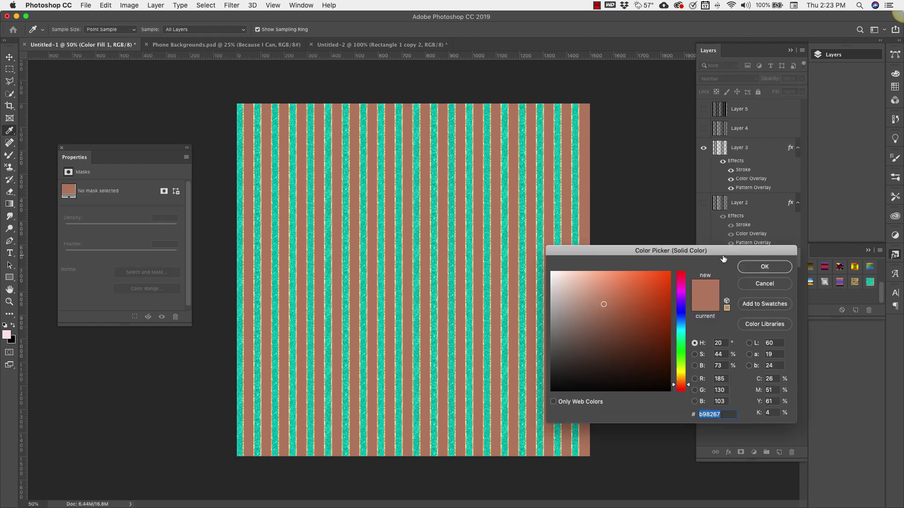
click(539, 231)
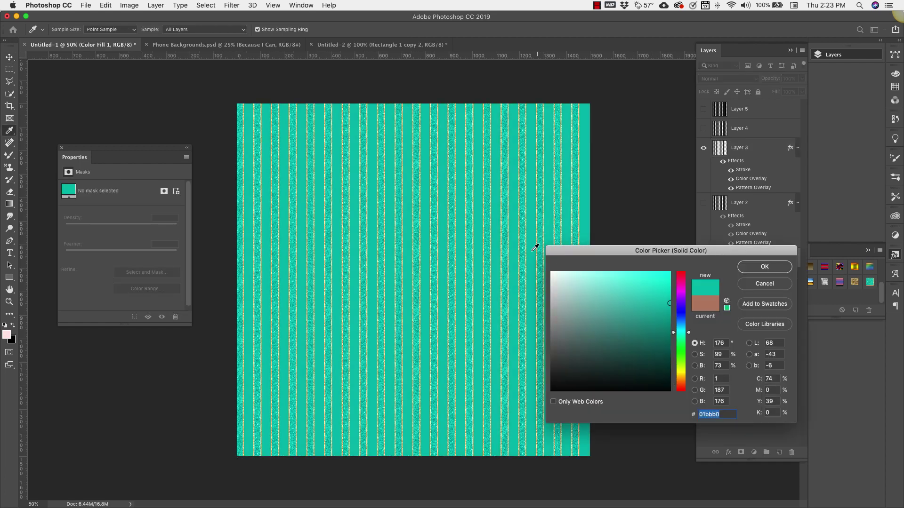
mouse_move(665, 335)
mouse_down()
mouse_move(642, 339)
mouse_move(652, 342)
mouse_up()
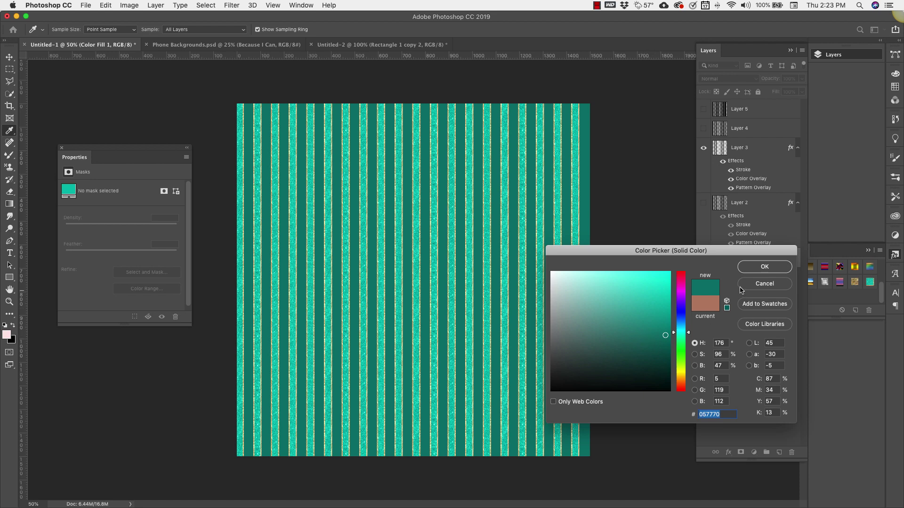
click(754, 269)
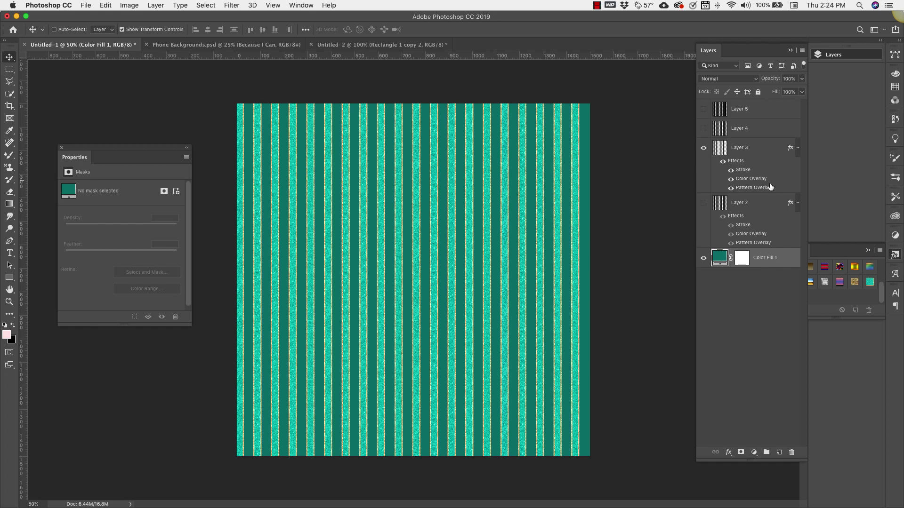
Show and select Layer 4, hide Layer 3, and try the peach gold style on Layer 4 before applying blue gold 1
click(704, 129)
click(766, 129)
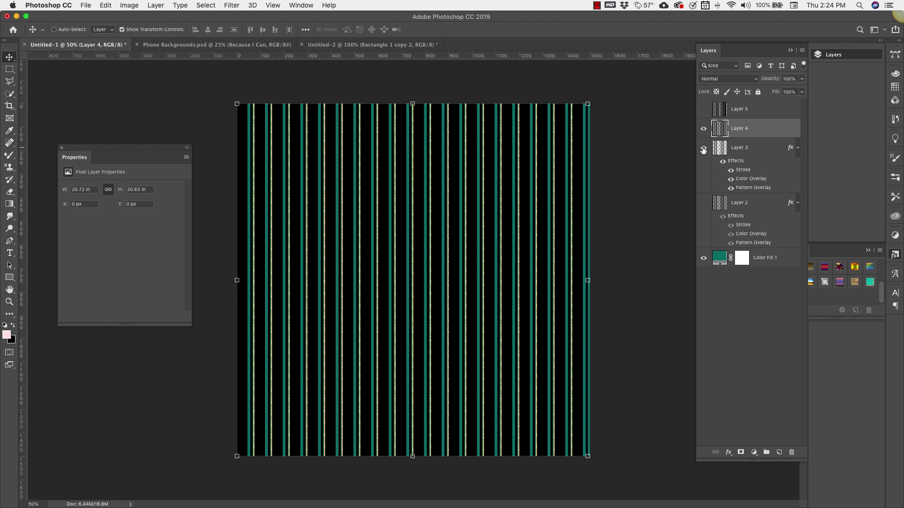
click(704, 148)
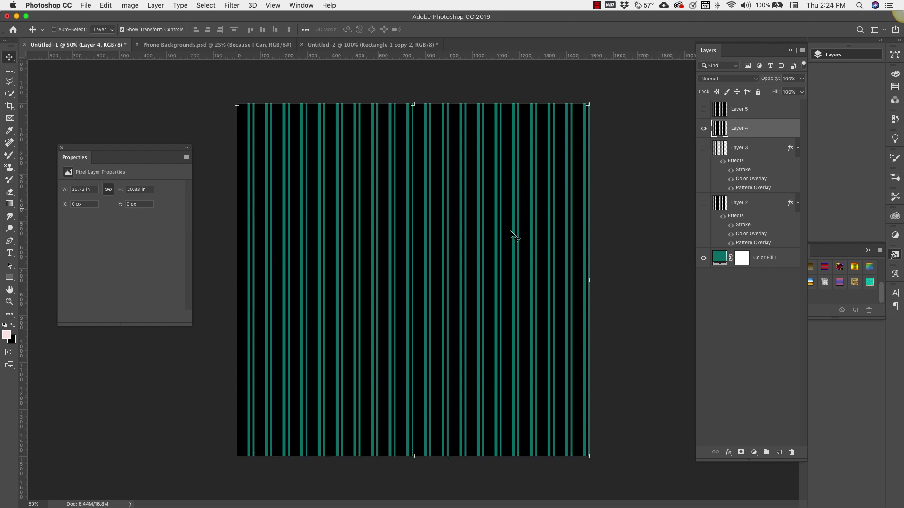
click(863, 296)
click(793, 297)
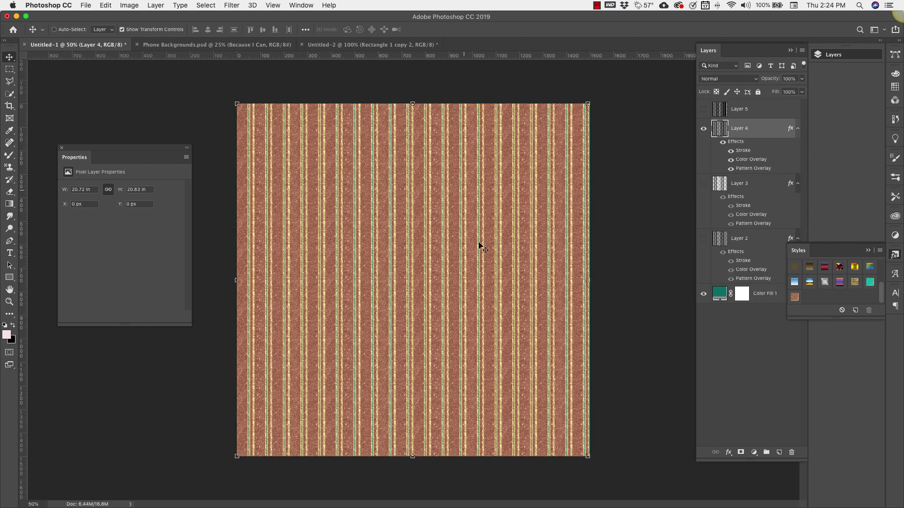
click(869, 282)
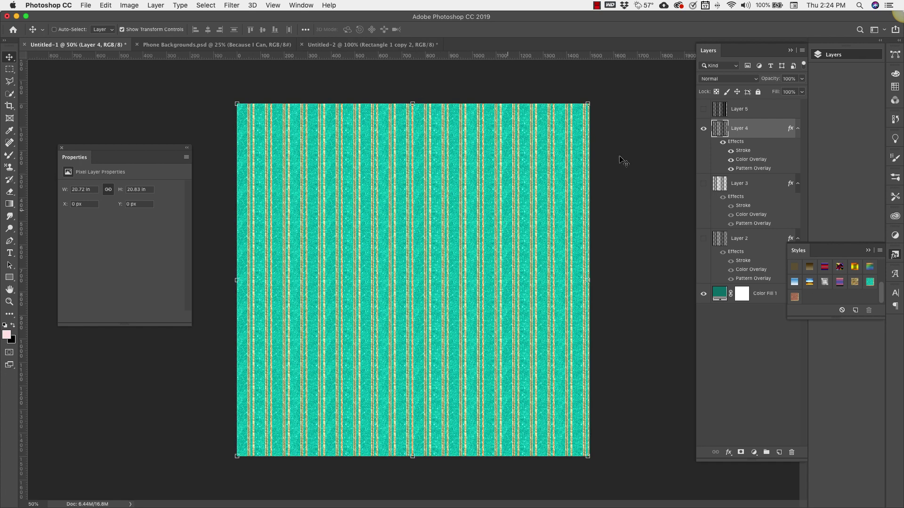
Show Layer 2 with the teal glitter style in place of Layer 4 and shift its stripes horizontally to X 15 px
click(731, 150)
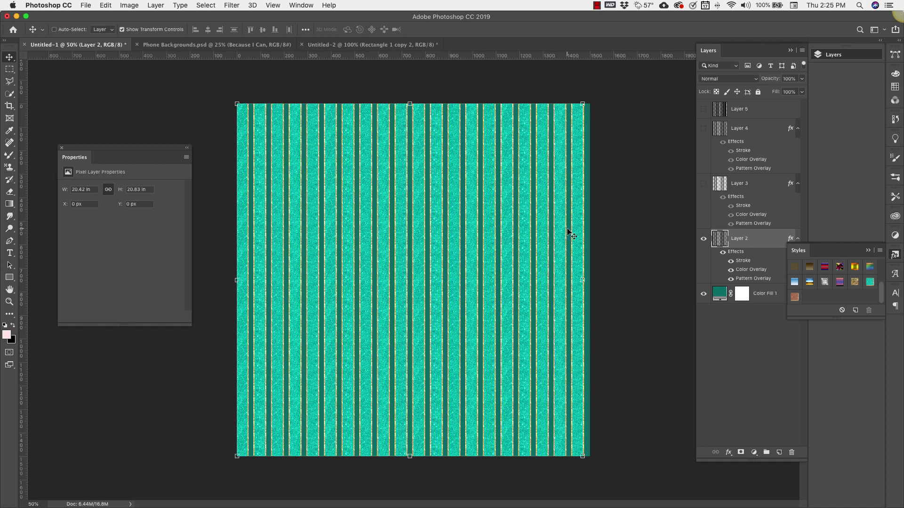
click(869, 251)
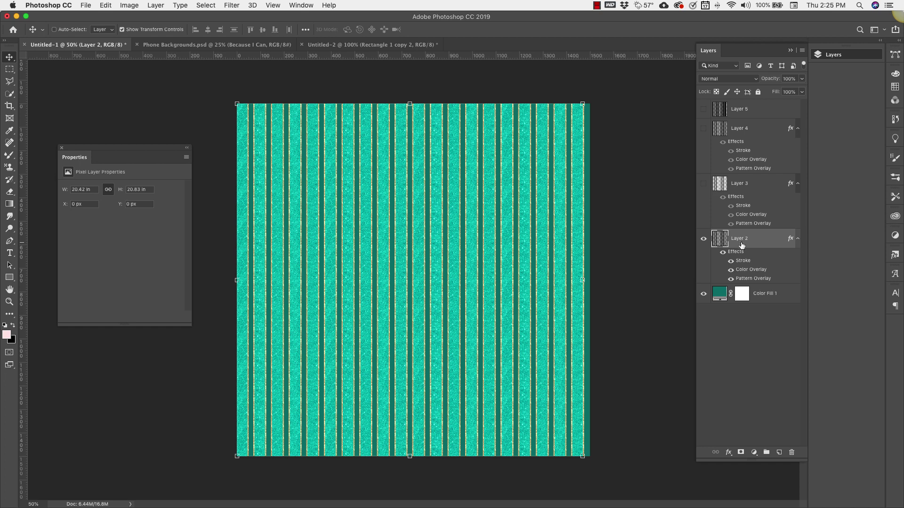
drag(372, 269, 374, 269)
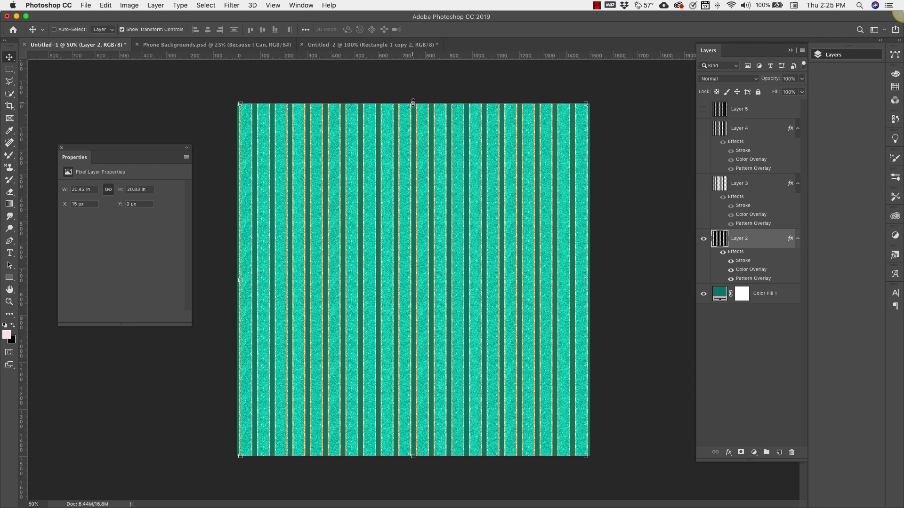
Rotate Layer 2 about 45 degrees counterclockwise so its stripes run diagonally
click(231, 94)
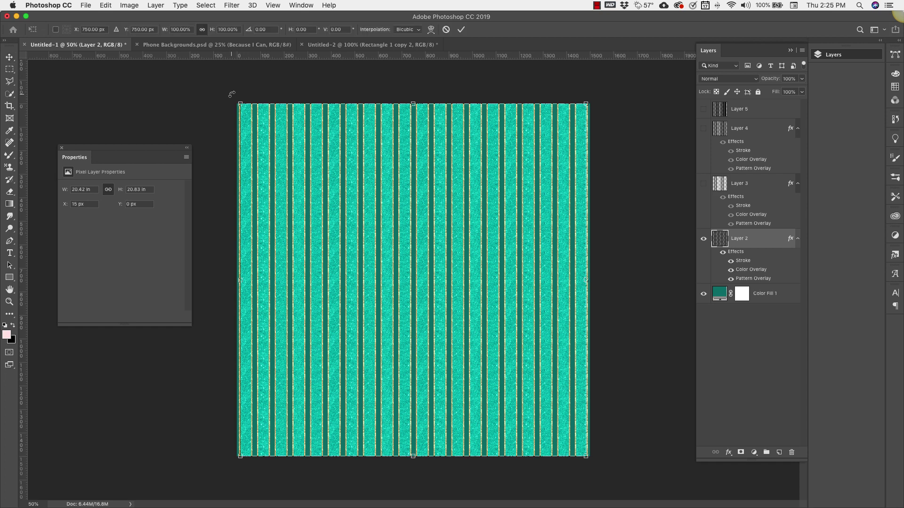
drag(232, 94, 160, 253)
key(Return)
Scale Layer 2 up proportionally to about 142.66% and center it so the diagonal stripes cover the whole canvas
key(z)
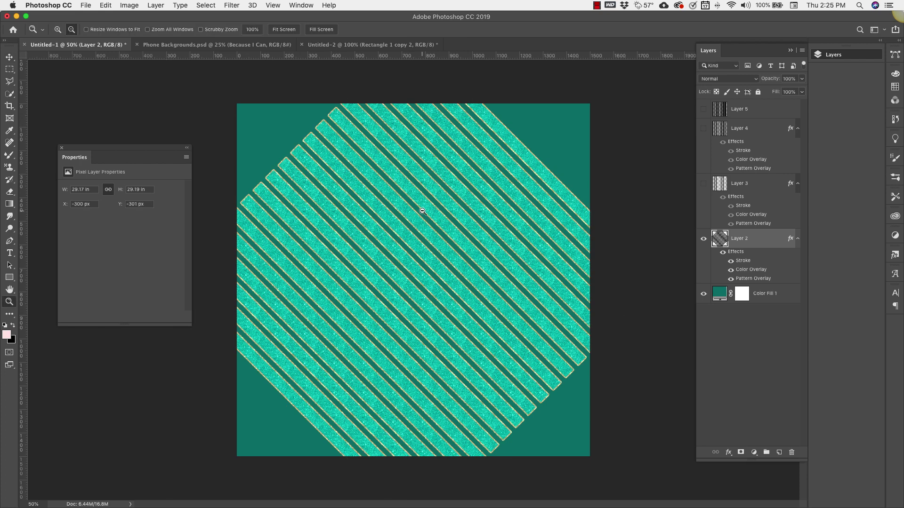
click(407, 230)
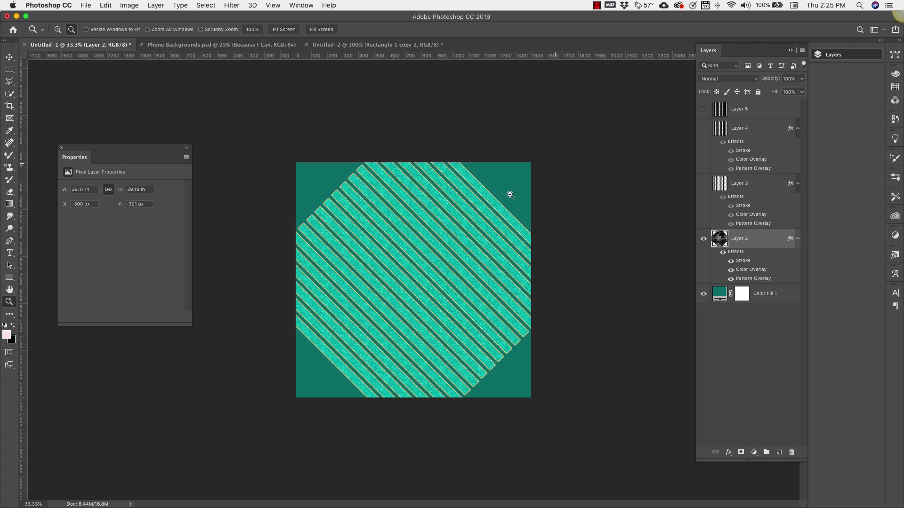
key(ctrl+t)
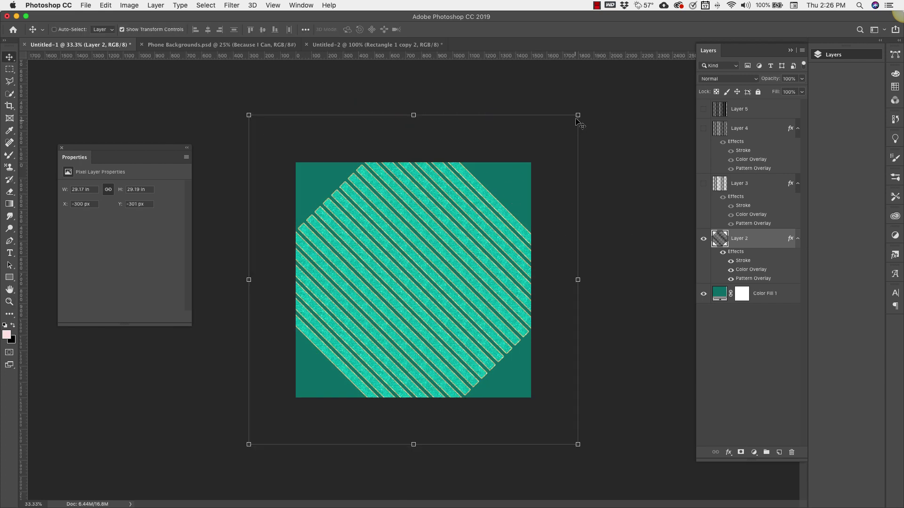
drag(585, 112, 642, 51)
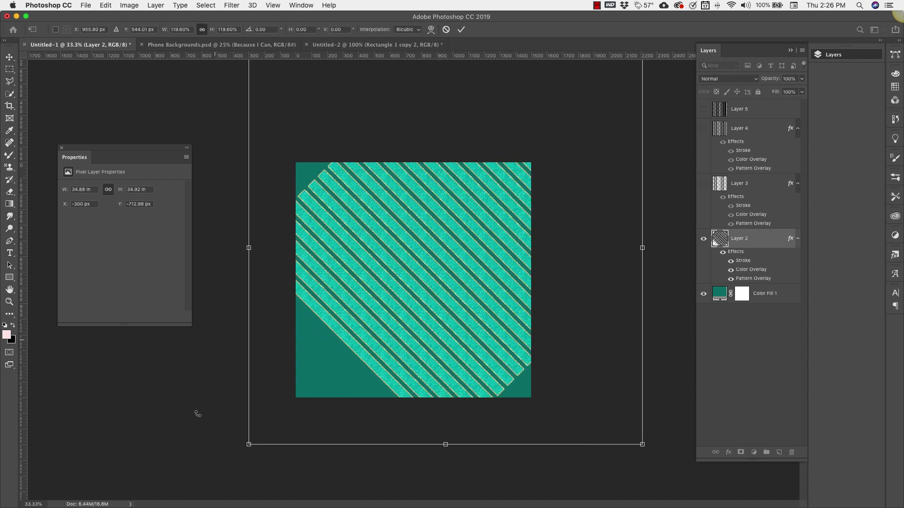
drag(249, 445, 144, 480)
drag(361, 437, 366, 434)
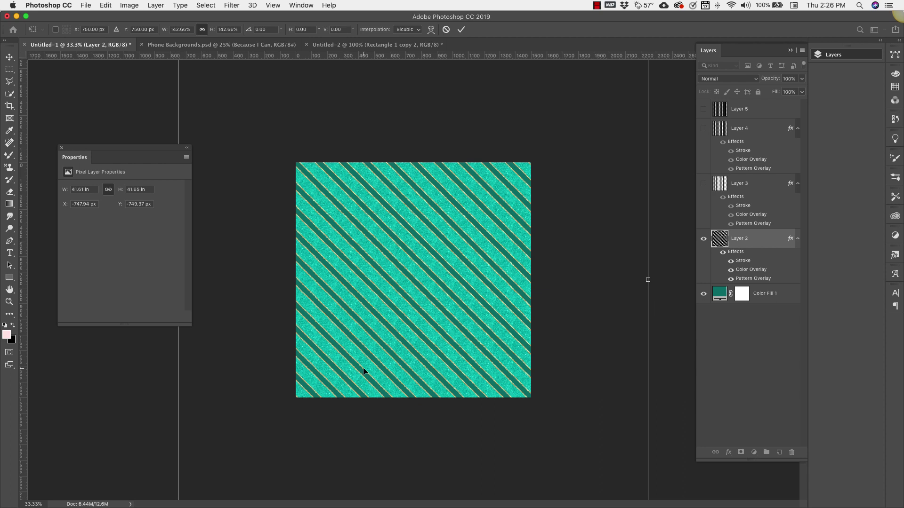
key(Return)
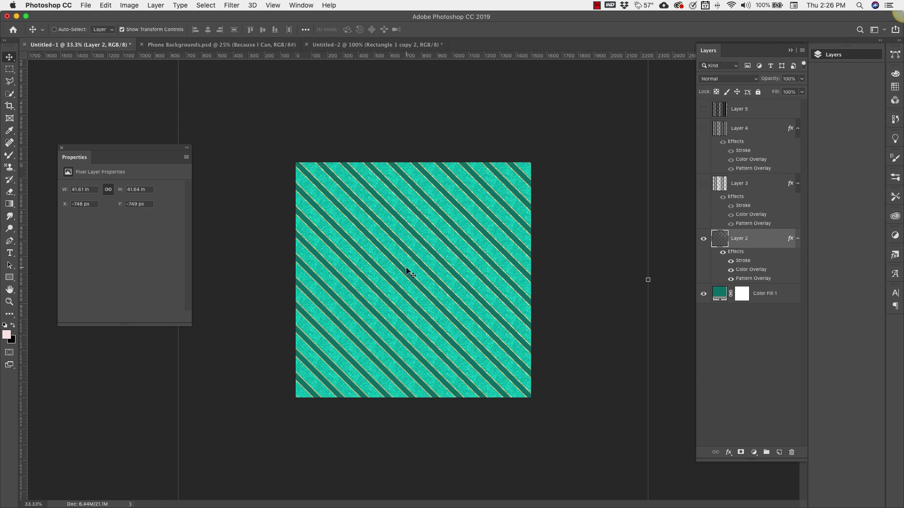
Export the diagonal pattern with Save for Web as JPEG High to the Desktop, replacing the existing Untitled-1.jpg
click(86, 5)
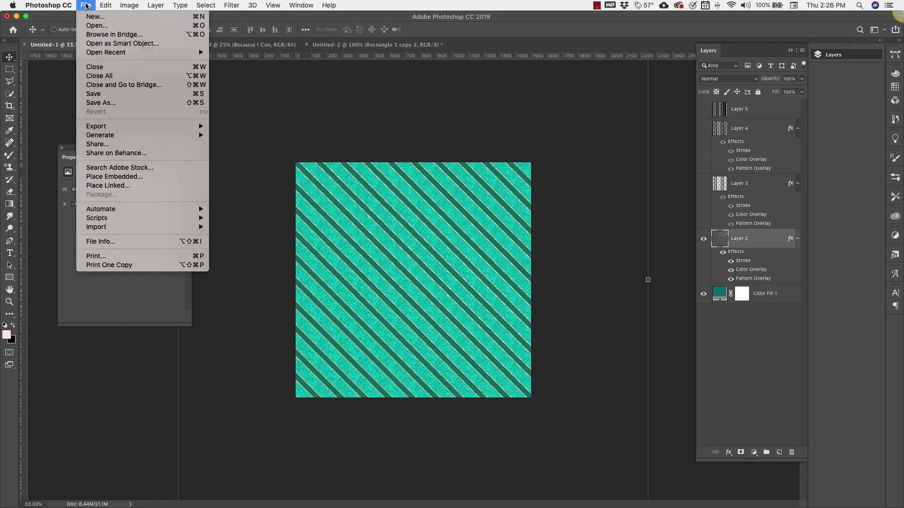
mouse_move(182, 127)
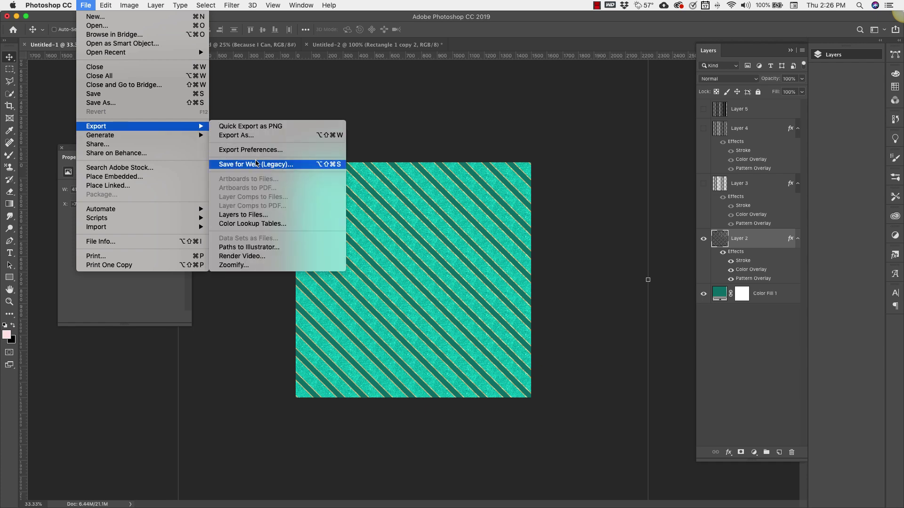
click(238, 165)
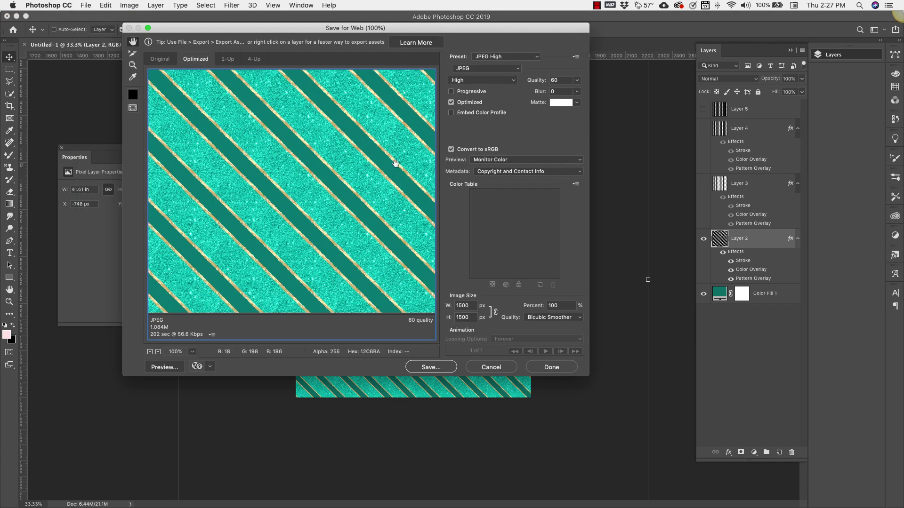
click(531, 57)
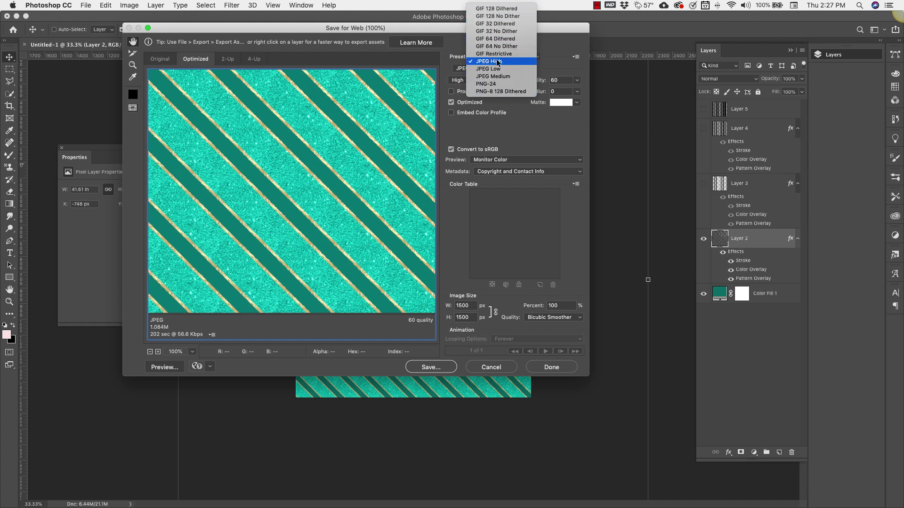
click(498, 62)
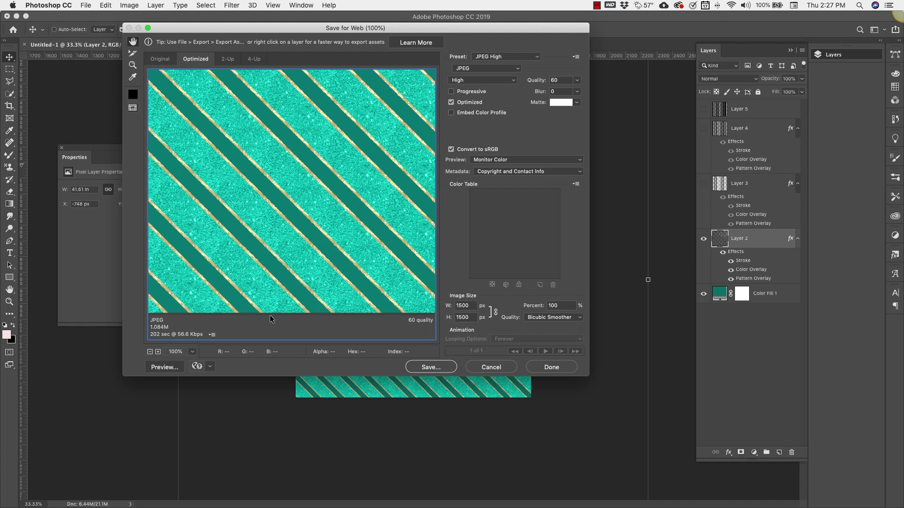
click(439, 366)
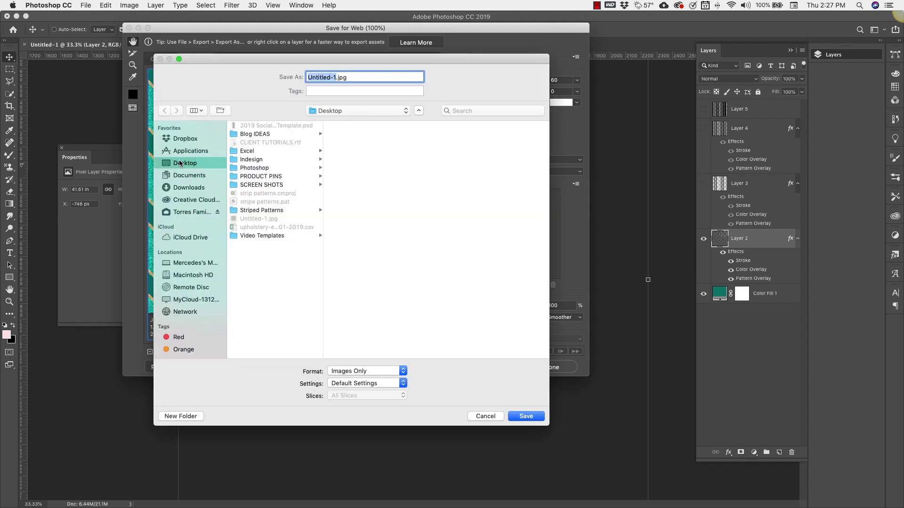
click(526, 415)
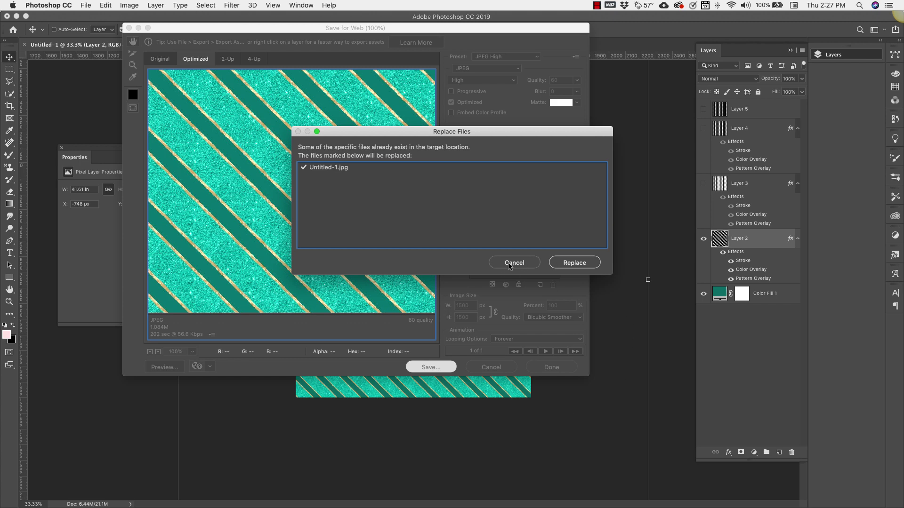
click(573, 262)
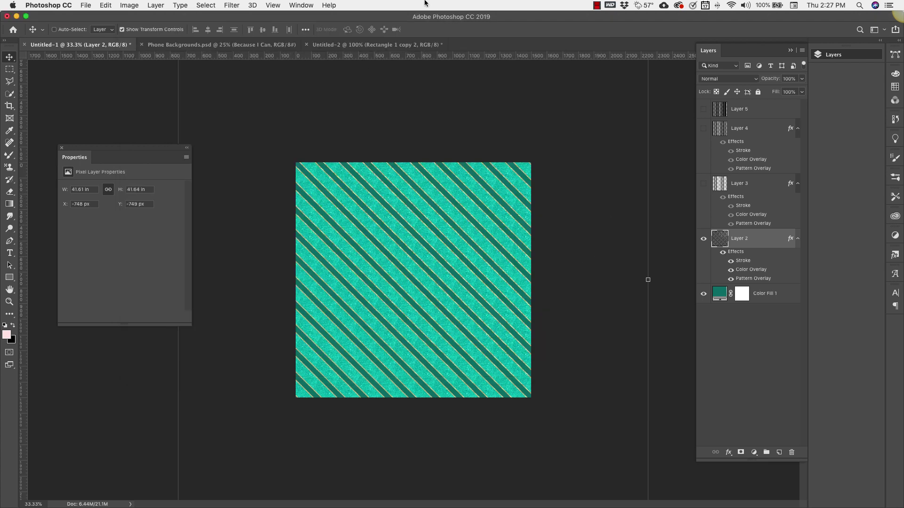
Open the exported Untitled-1.jpg from the desktop in Preview to check the stripes, and return to Photoshop
click(16, 16)
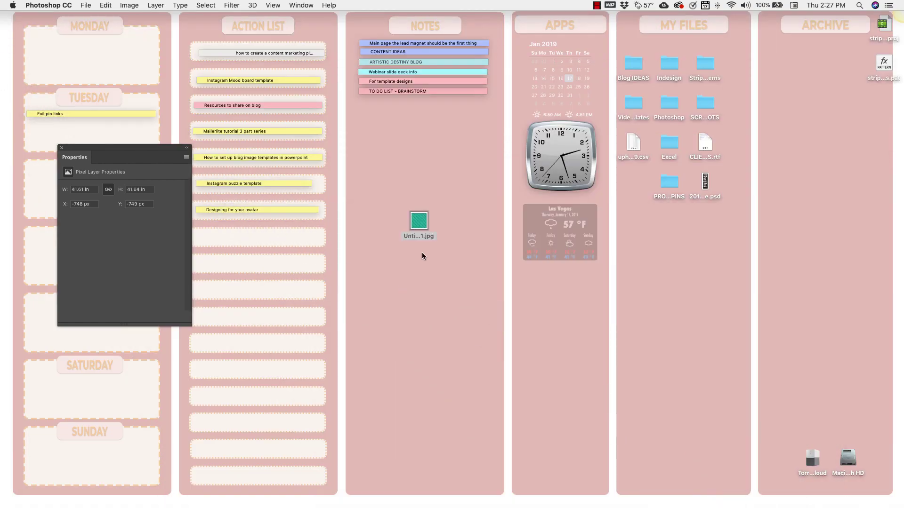
double_click(418, 221)
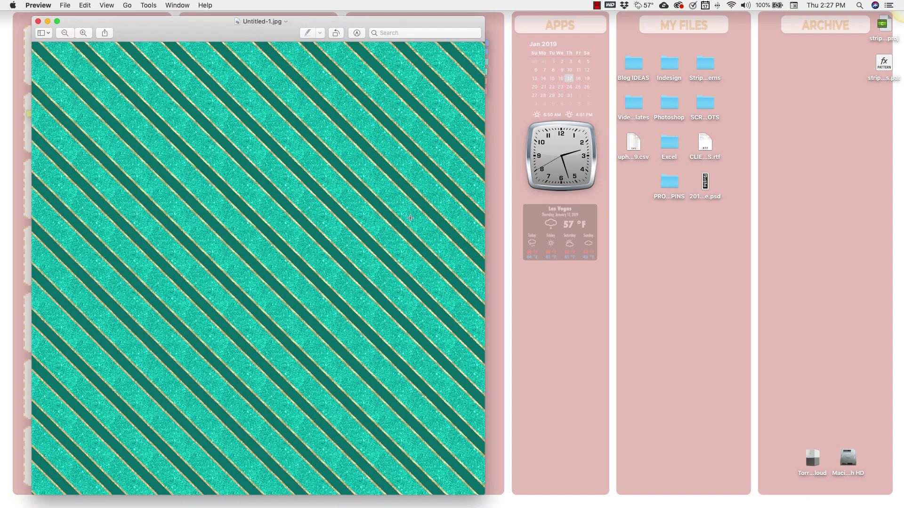
click(47, 21)
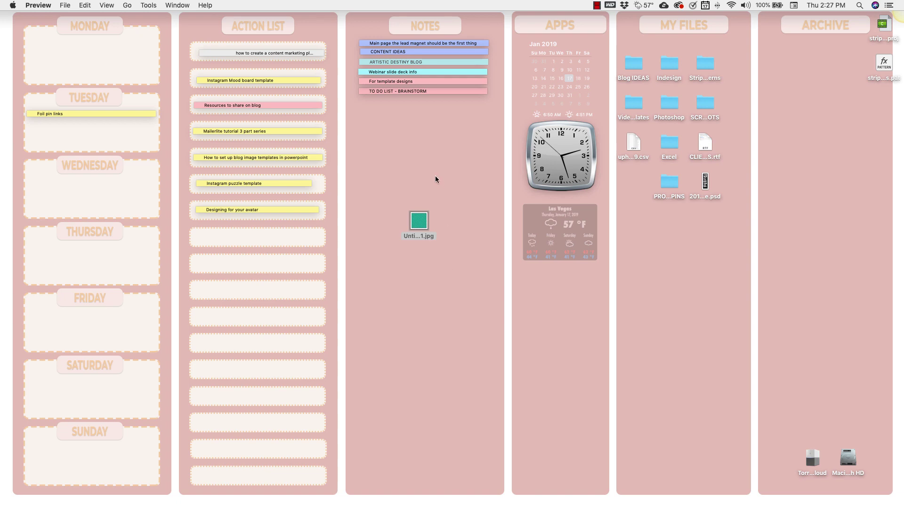
mouse_move(472, 507)
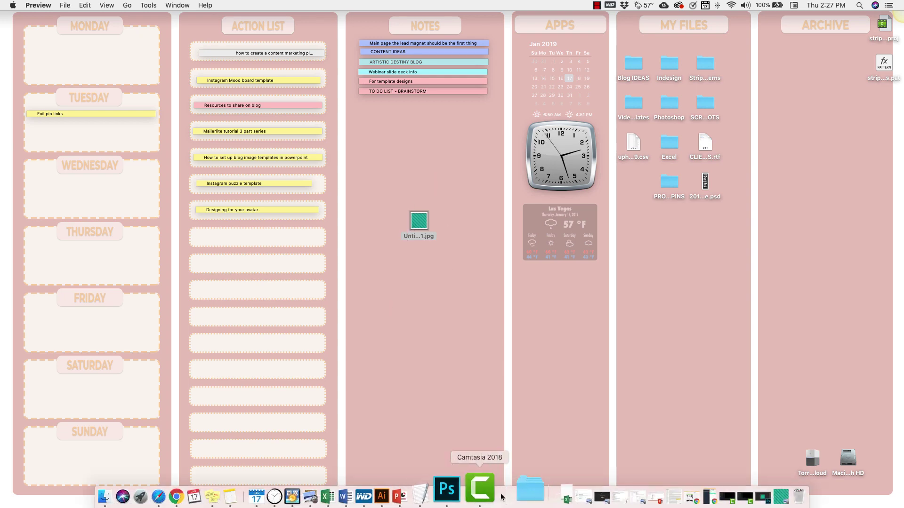
click(474, 489)
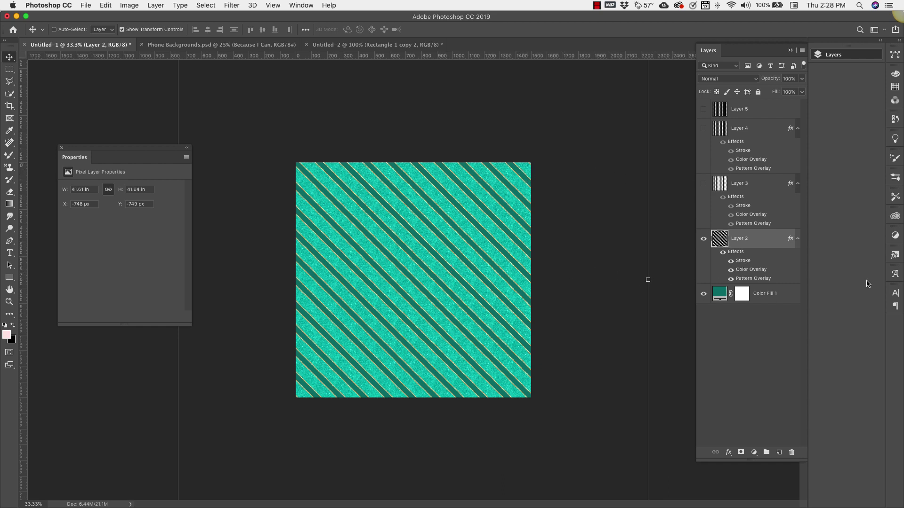
Apply the saved peach glitter style to Layer 2 and save the style set as peach glitter.asl on the Desktop
click(895, 255)
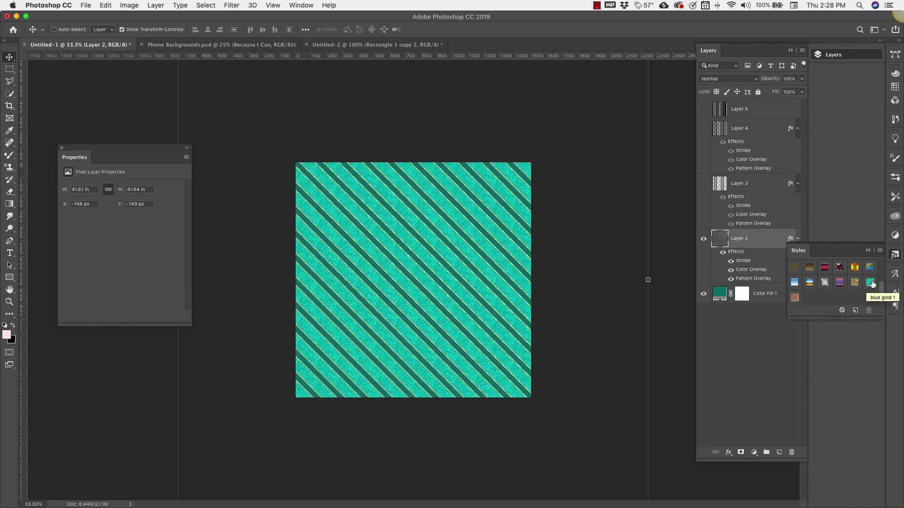
click(795, 297)
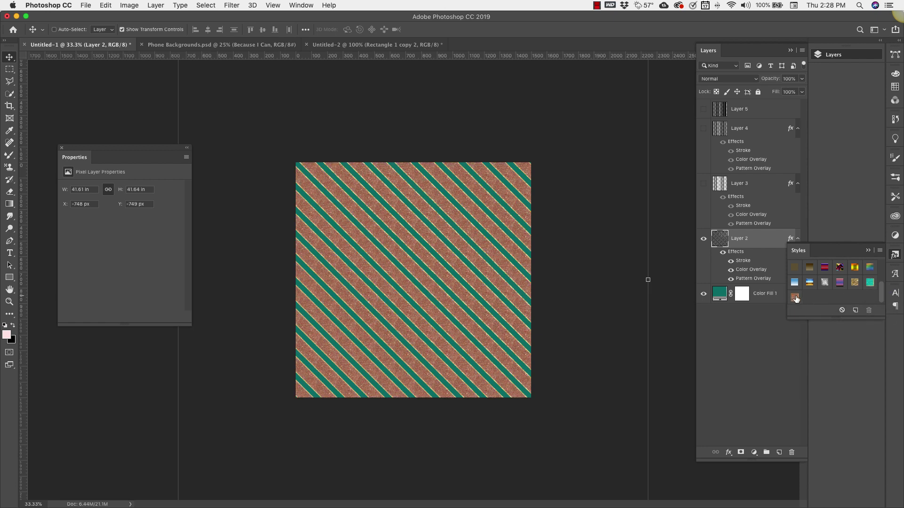
click(879, 251)
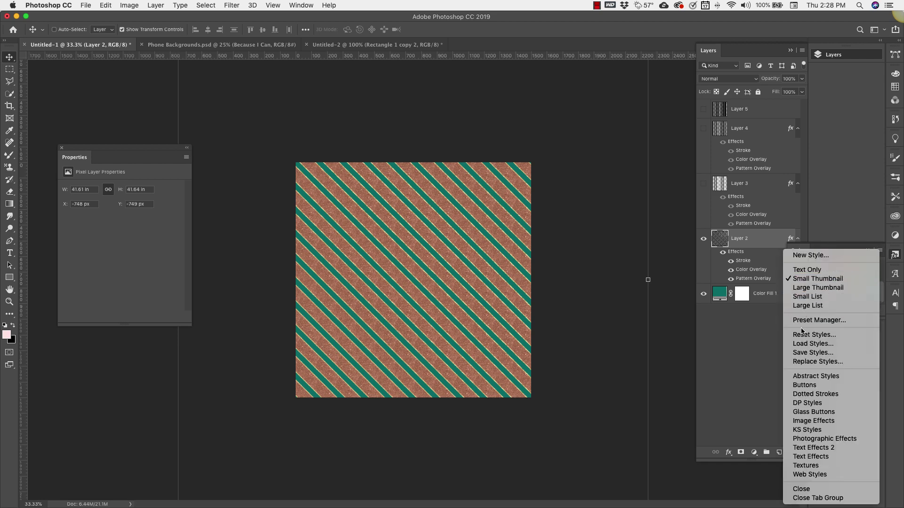
click(818, 353)
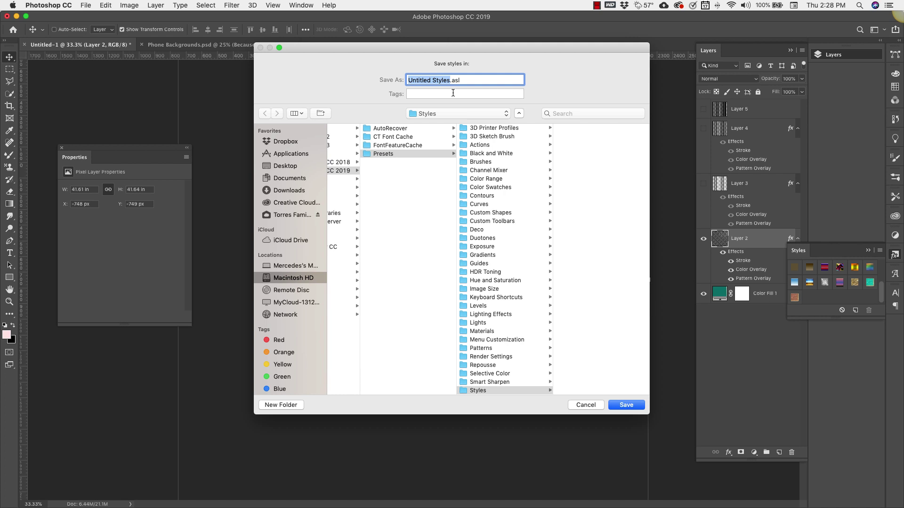
text(peach glitter)
click(283, 166)
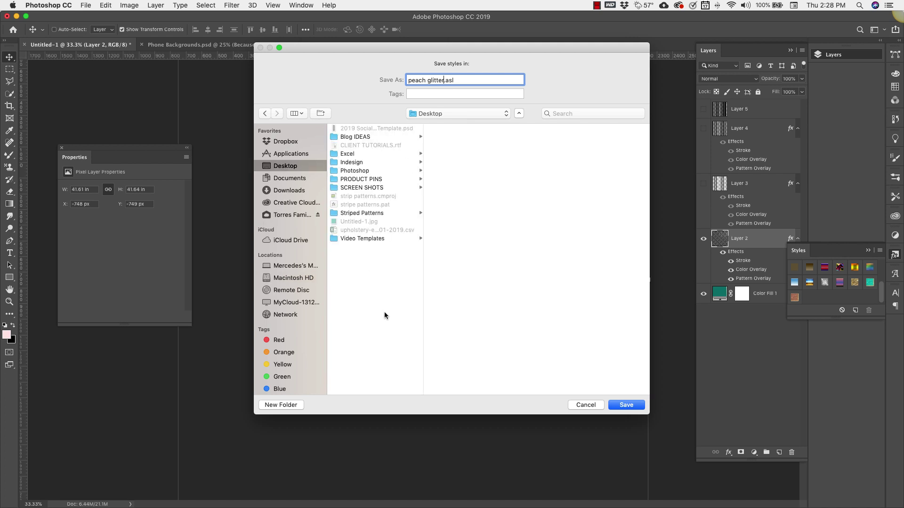
click(633, 407)
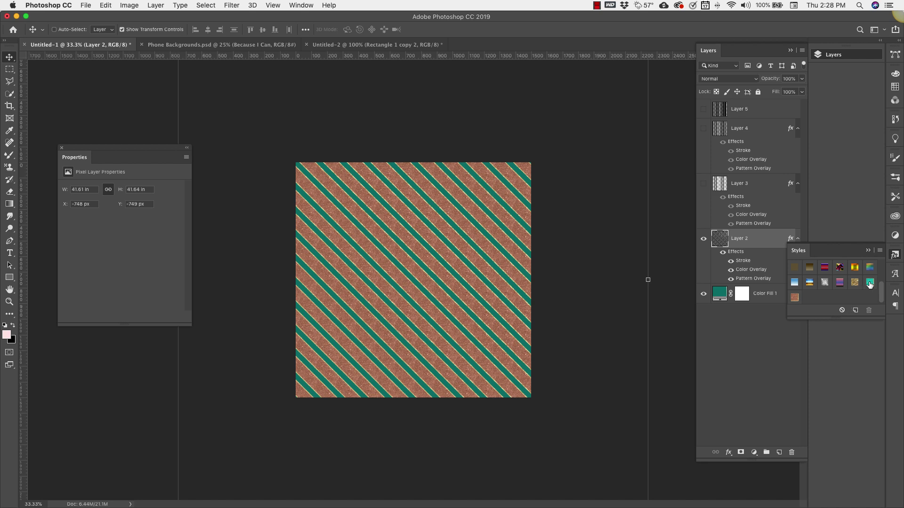
Delete the peach glitter preset from the saved styles and apply the blue gold 1 style to Layer 2
right_click(795, 297)
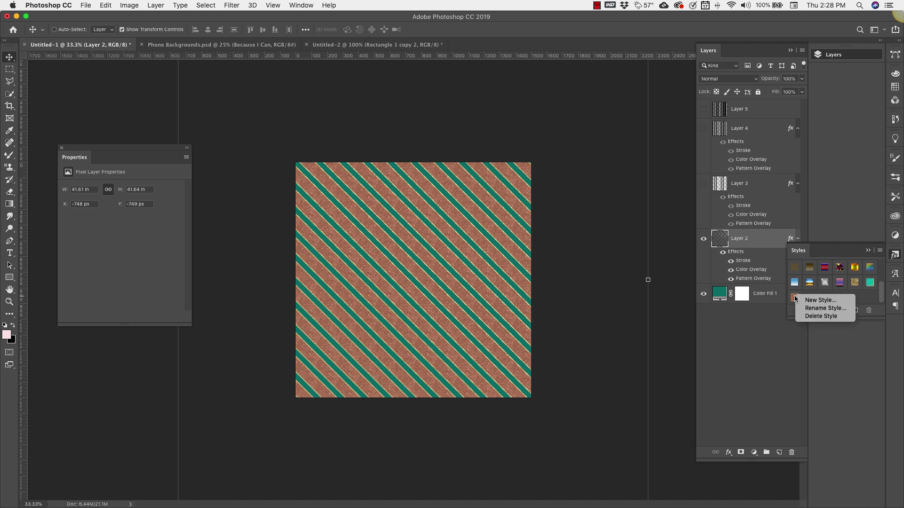
click(816, 317)
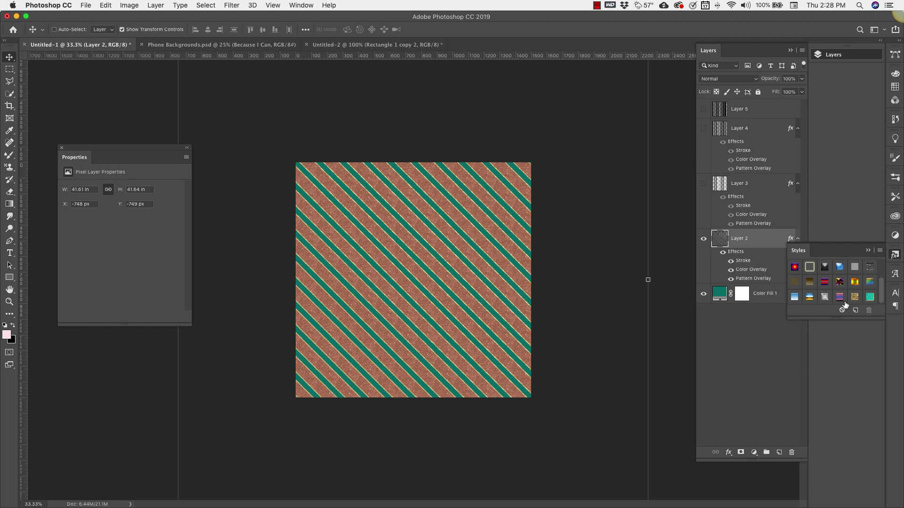
click(869, 297)
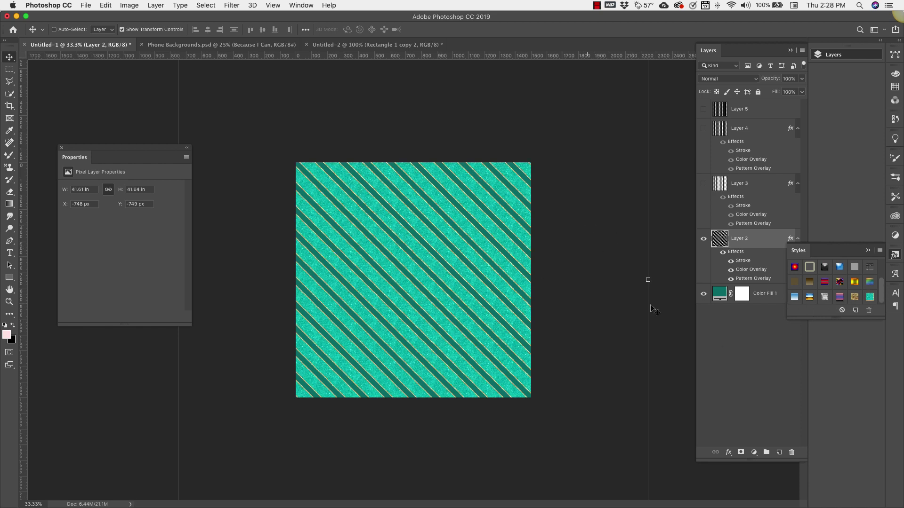
Load peach glitter.asl from the Desktop into the styles and apply its peach glitter style to Layer 2
click(878, 250)
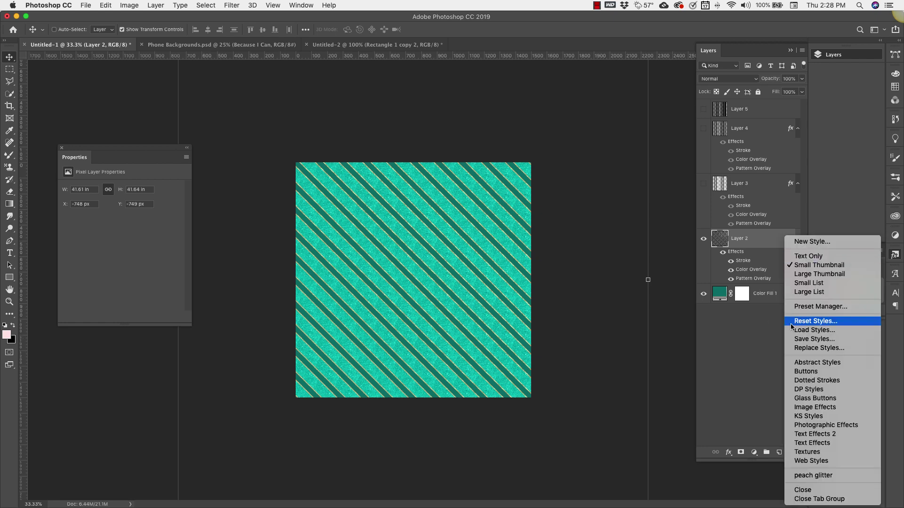
click(807, 330)
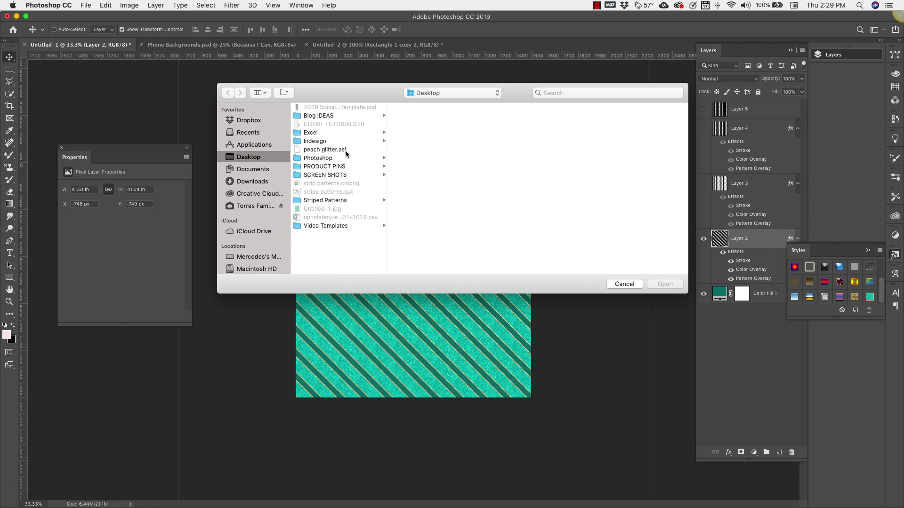
click(320, 152)
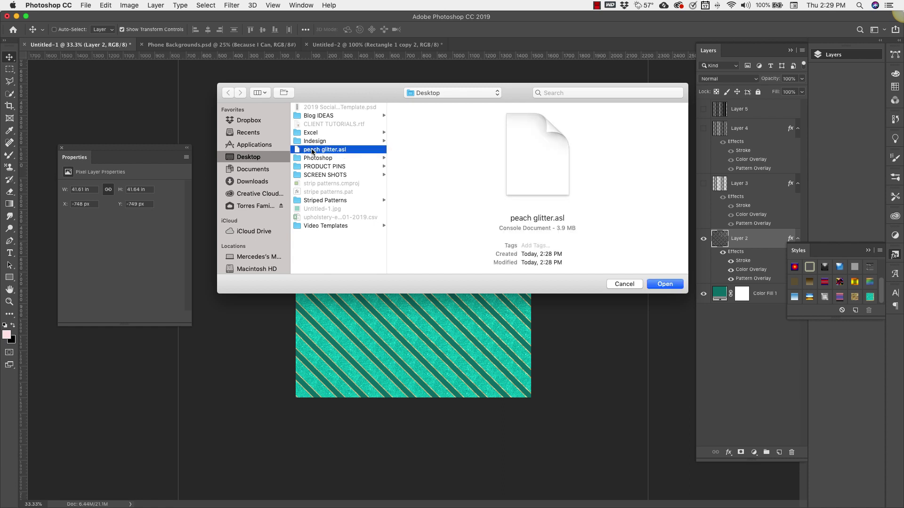
click(663, 284)
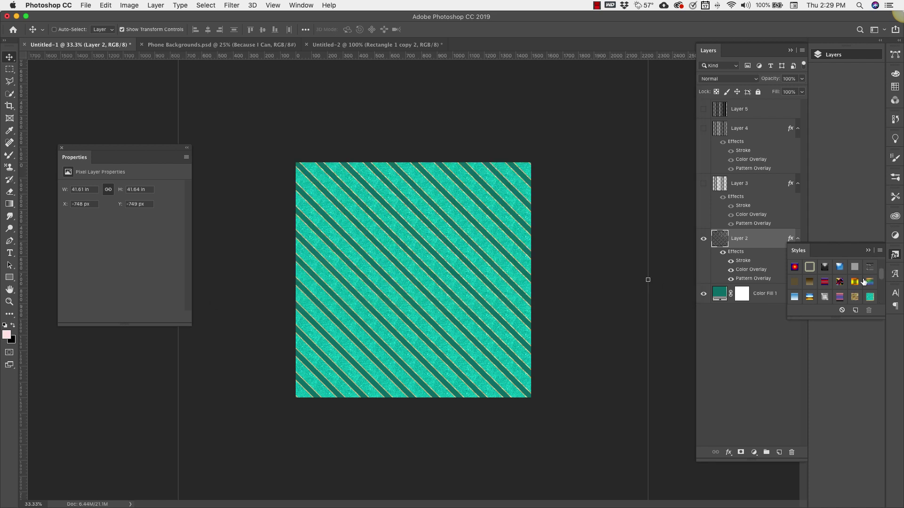
drag(880, 273, 884, 302)
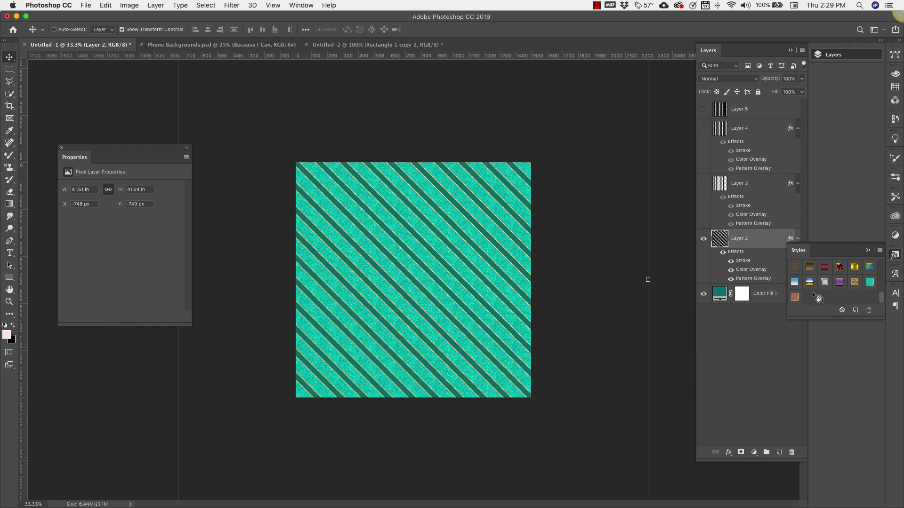
click(794, 298)
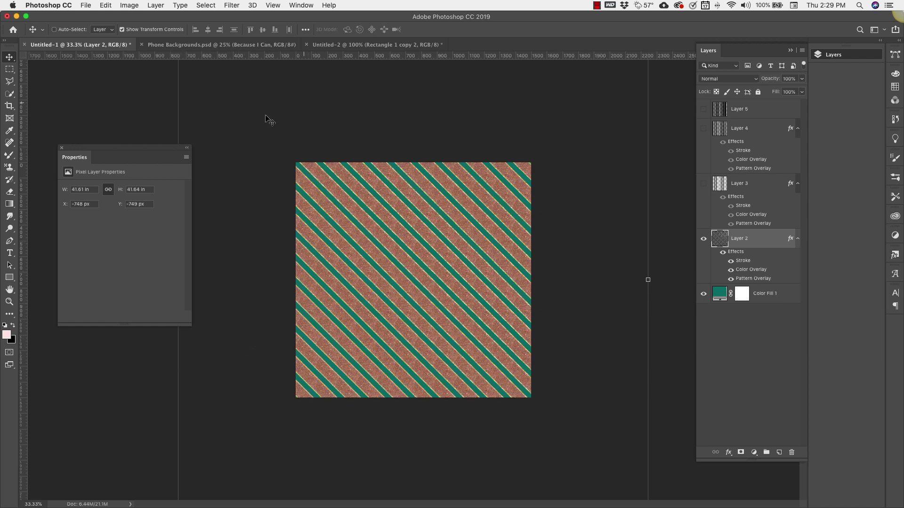
Collapse the layer properties, then view the patterns available for Layer 3's Pattern Overlay and cancel the layer style edit
click(187, 148)
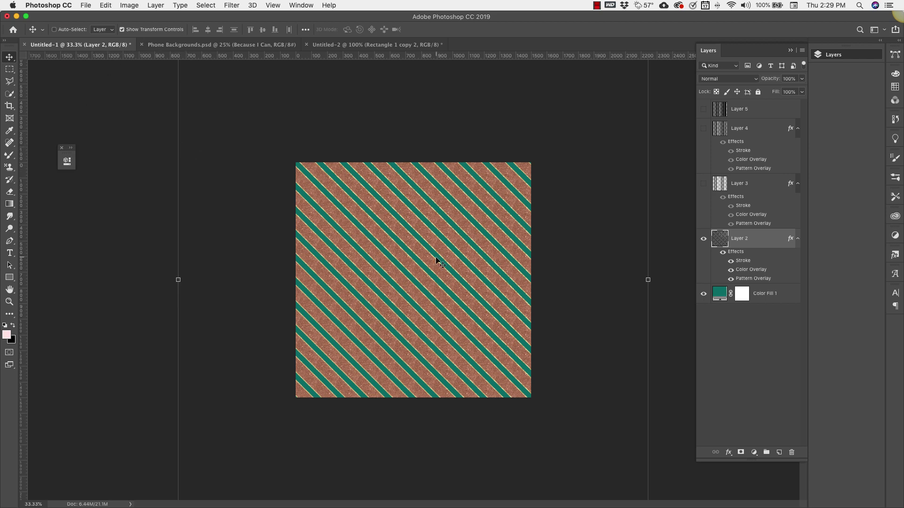
double_click(782, 207)
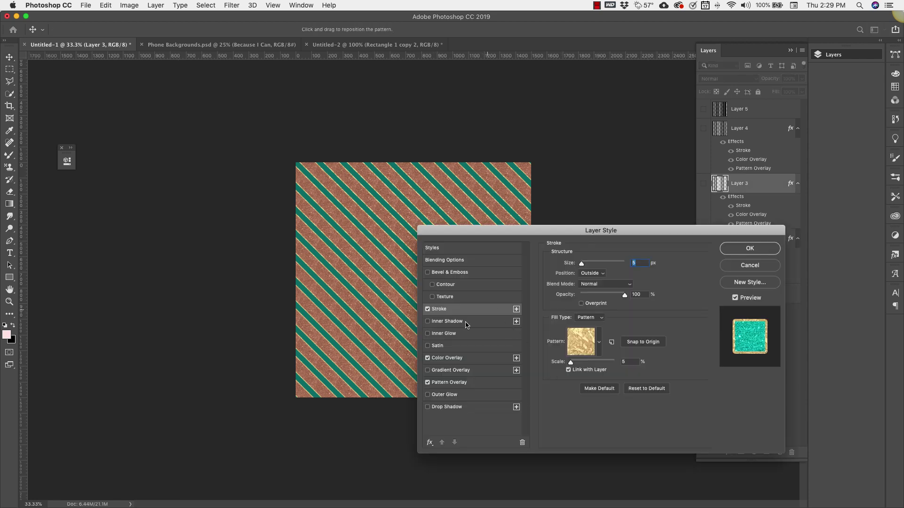
click(448, 384)
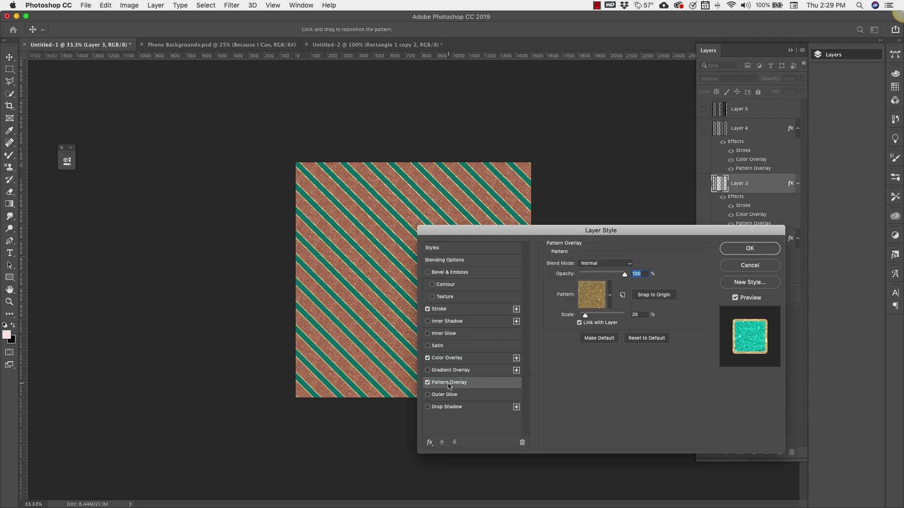
click(610, 301)
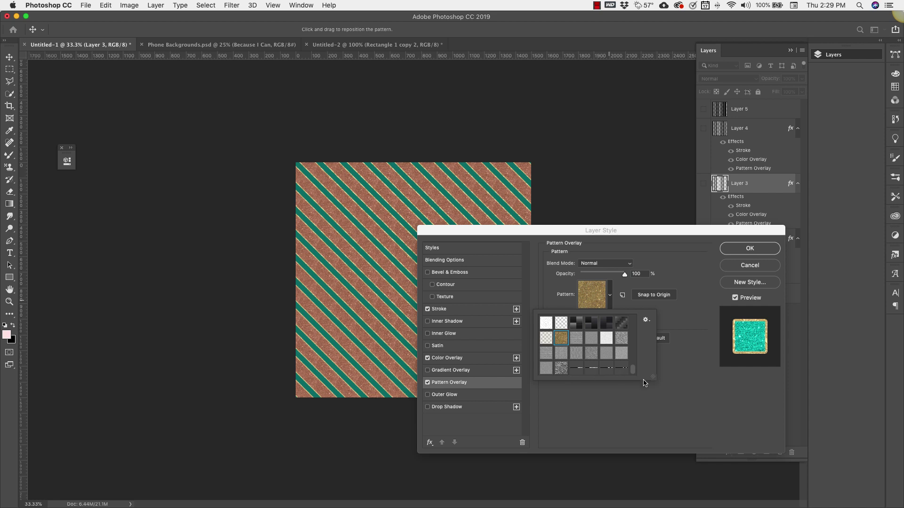
click(658, 409)
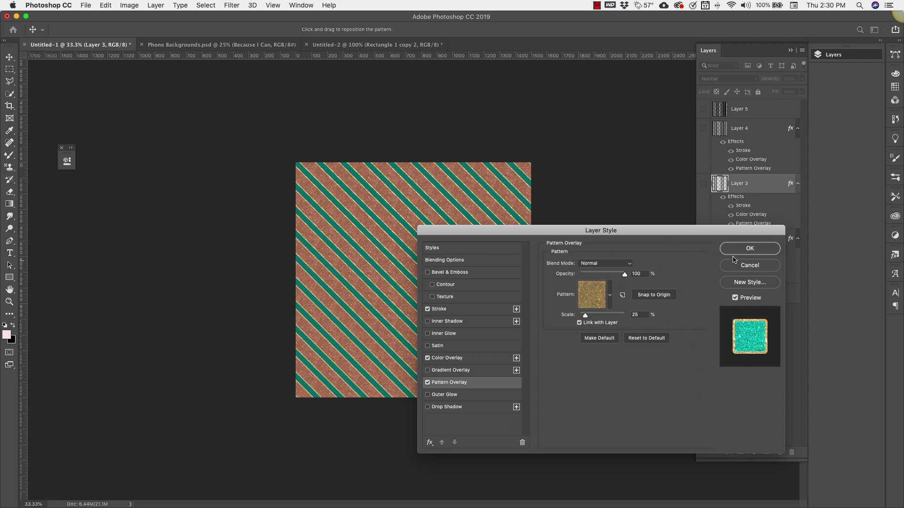
click(744, 265)
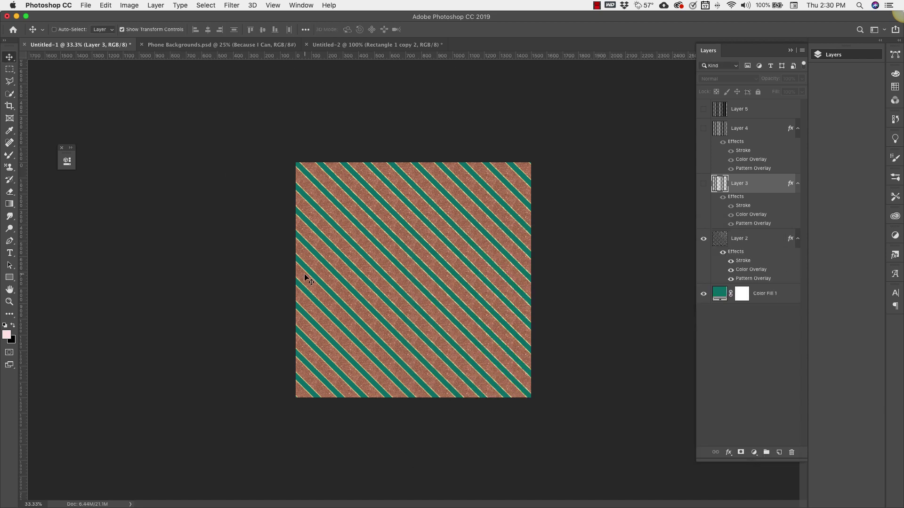
Open the Preset Manager and look through the pattern presets and the style presets
click(106, 6)
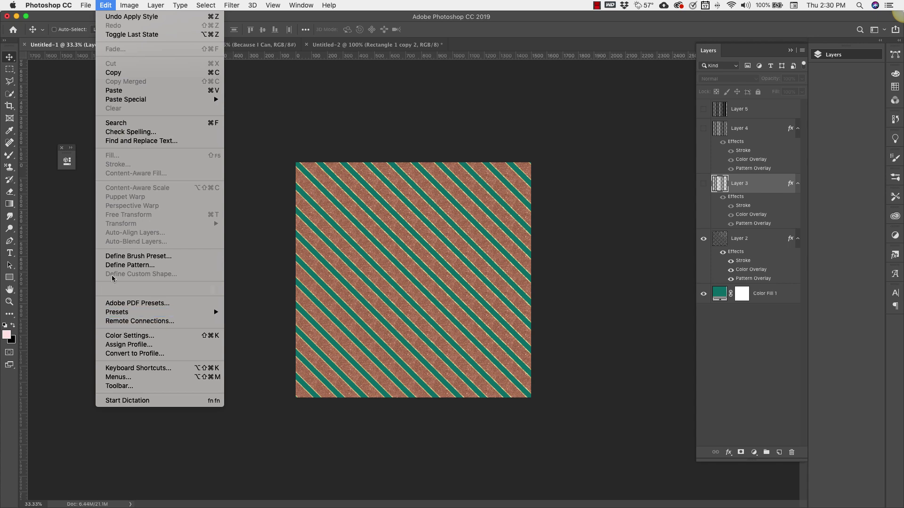
mouse_move(205, 315)
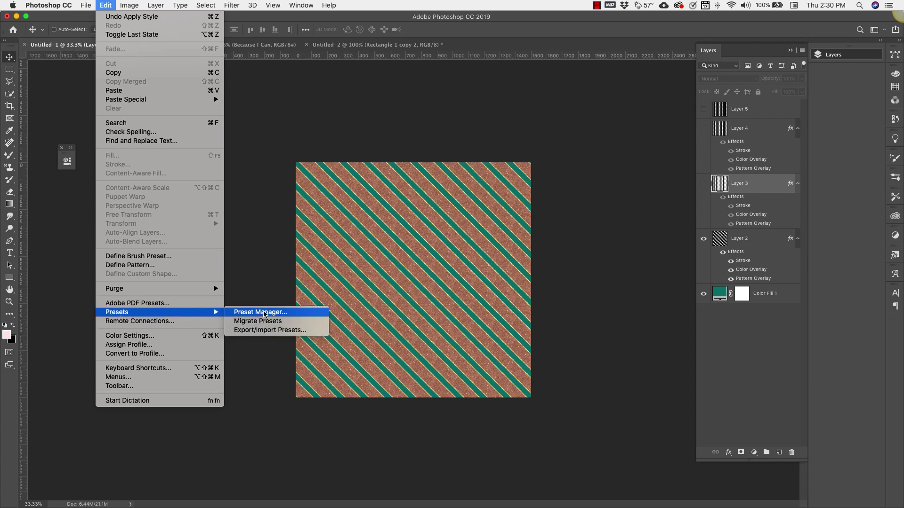
click(265, 312)
click(306, 210)
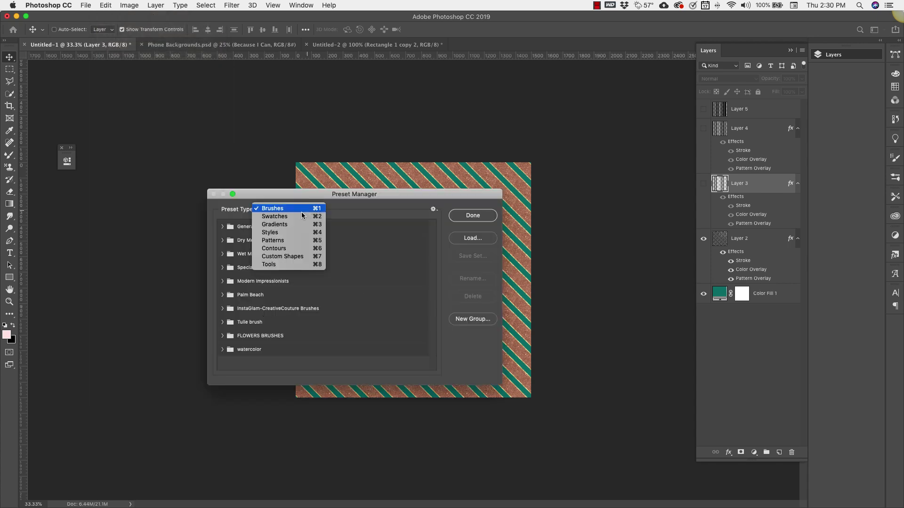
click(290, 241)
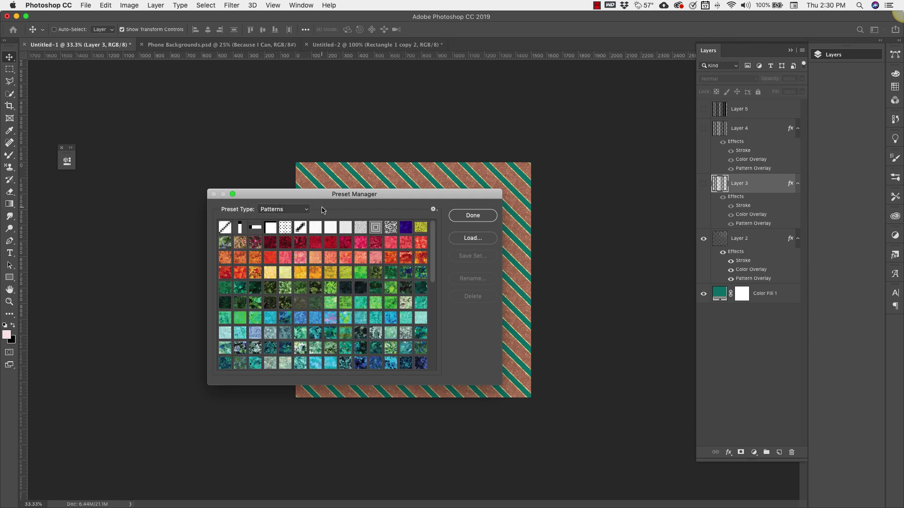
scroll(305, 315, down, 10)
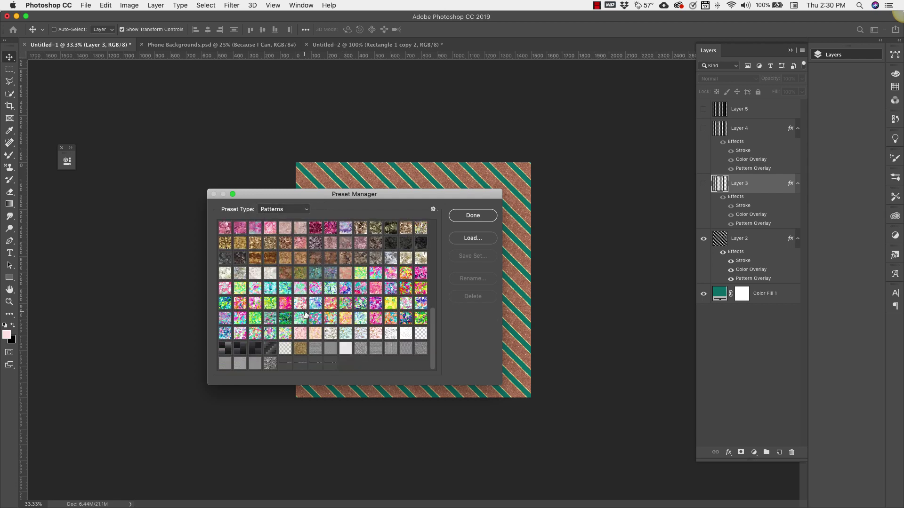
scroll(305, 315, up, 10)
click(306, 210)
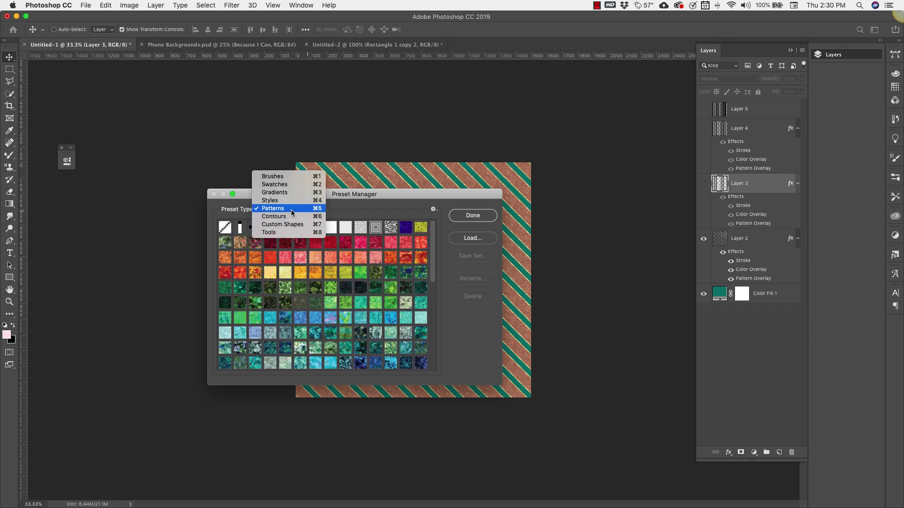
click(278, 200)
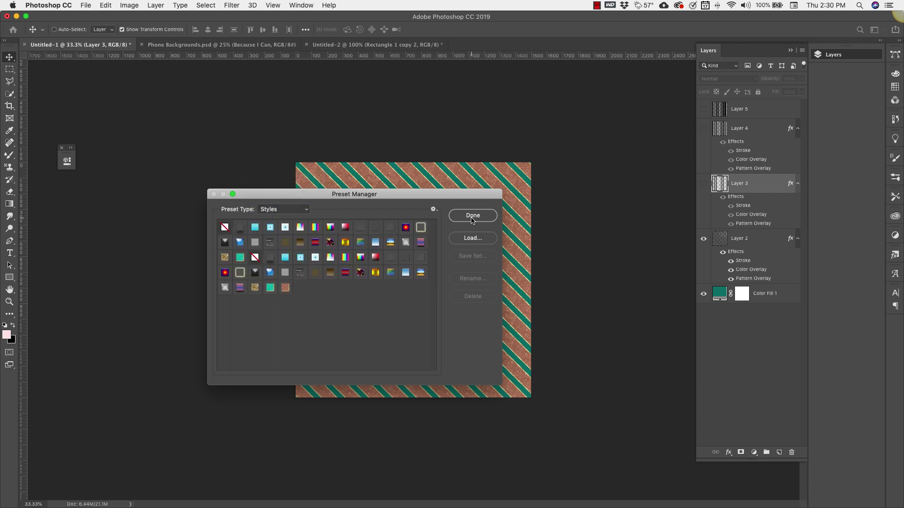
Return to the pattern presets and select all four stripe patterns at the end of the list, starting from thick stripe
click(305, 209)
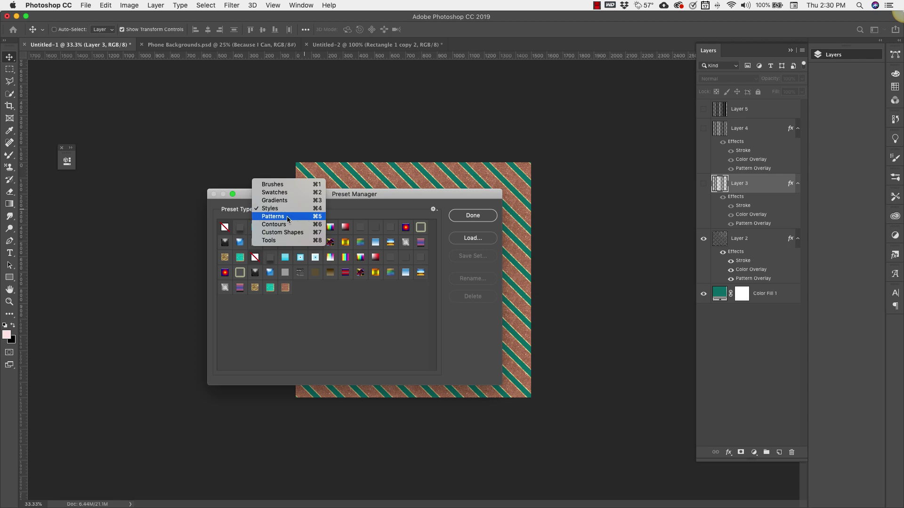
click(288, 220)
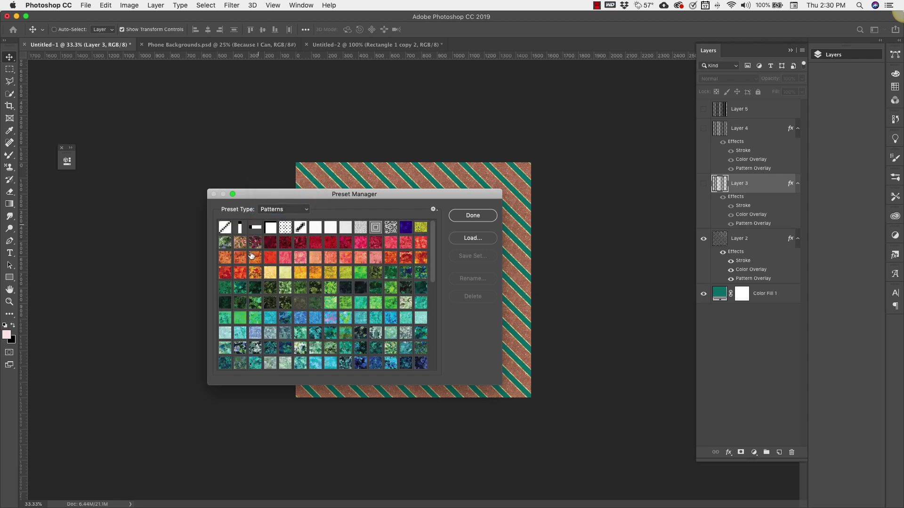
scroll(293, 309, down, 3)
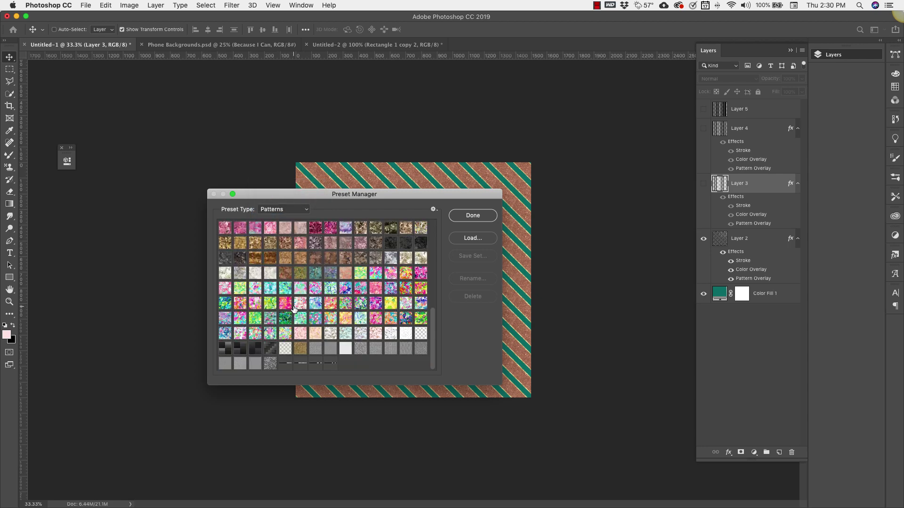
click(285, 363)
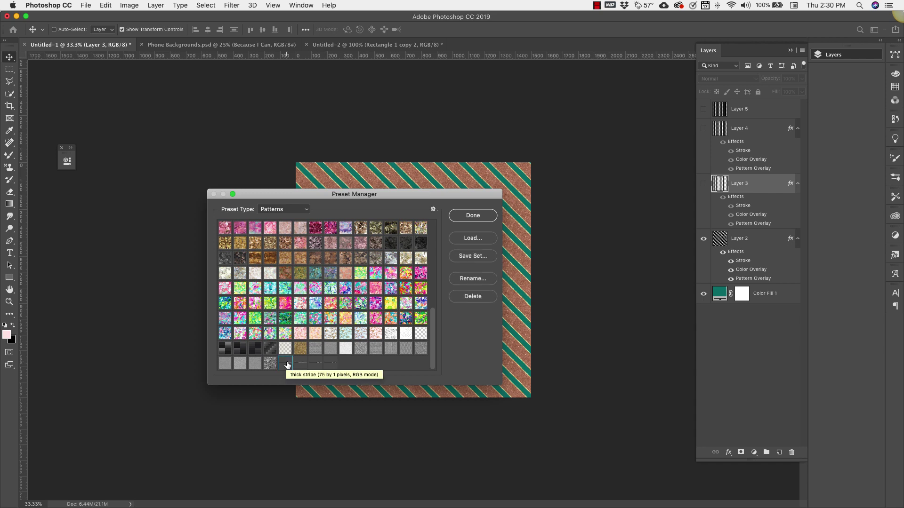
shift+click(331, 364)
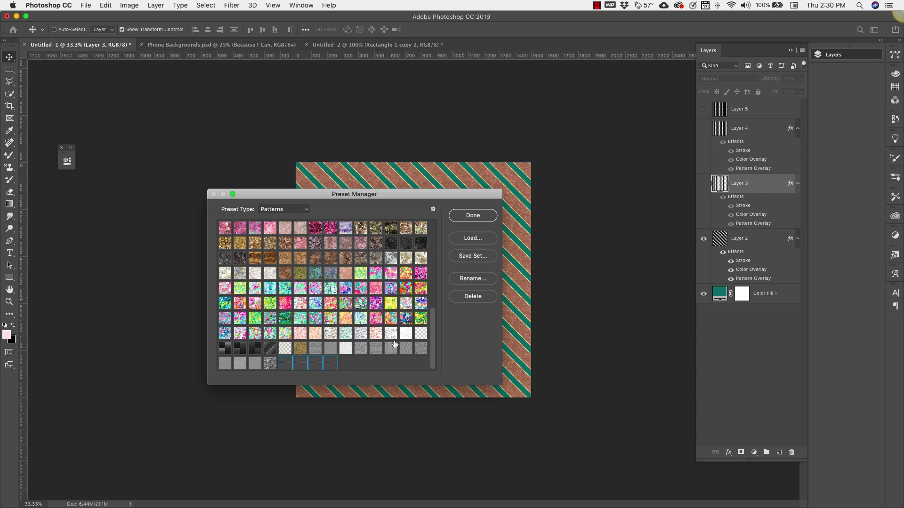
Reselect the four stripe patterns at the end of the list and save them as a set named stripe patterns2.pat on the Desktop
click(369, 364)
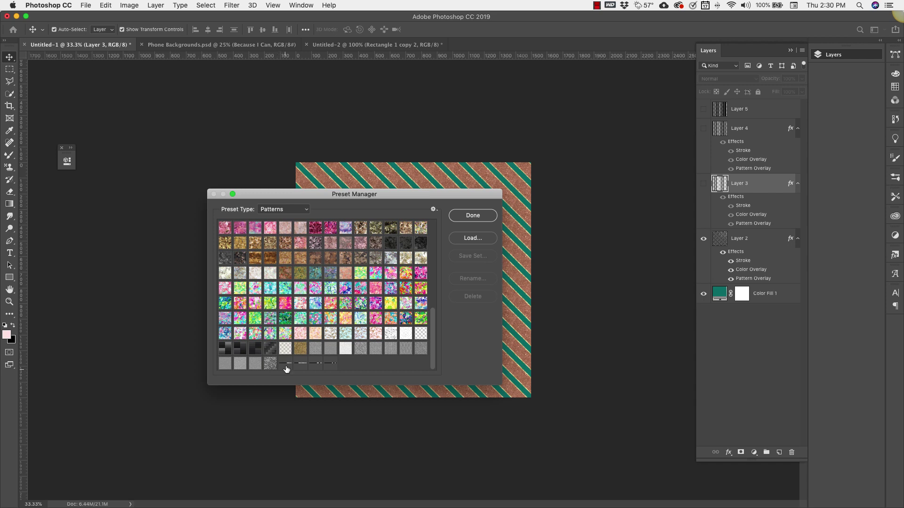
click(285, 365)
super+click(315, 365)
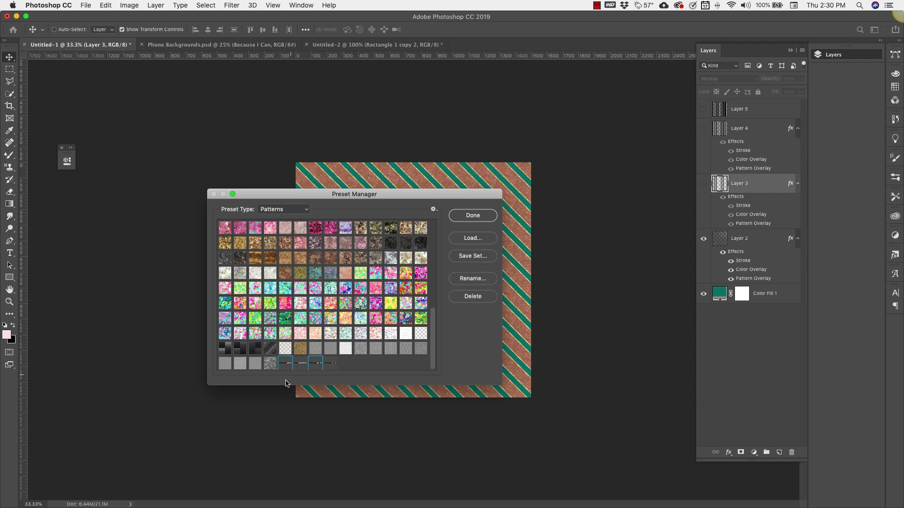
shift+click(300, 365)
shift+click(330, 365)
click(480, 260)
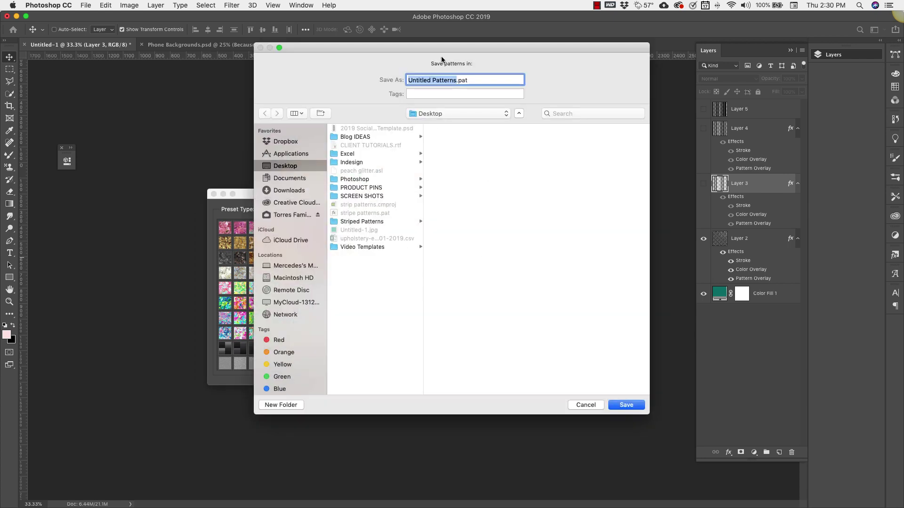
click(362, 214)
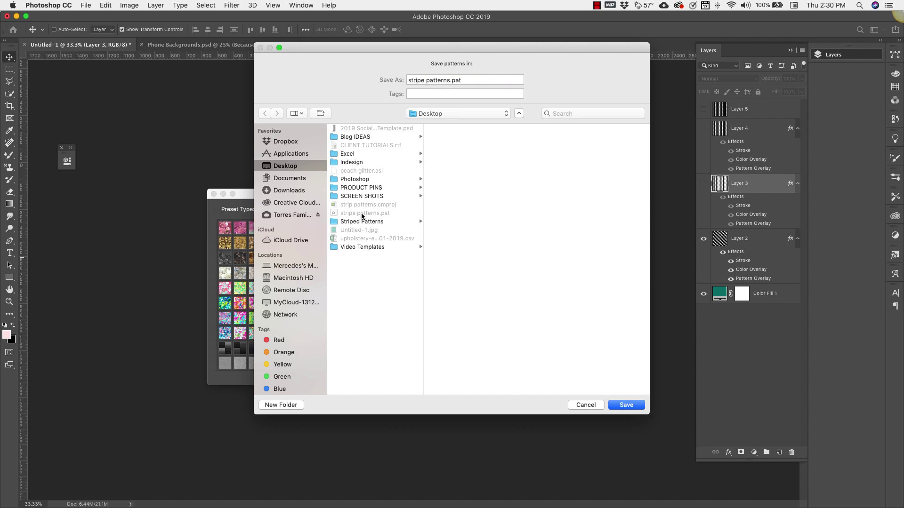
click(450, 80)
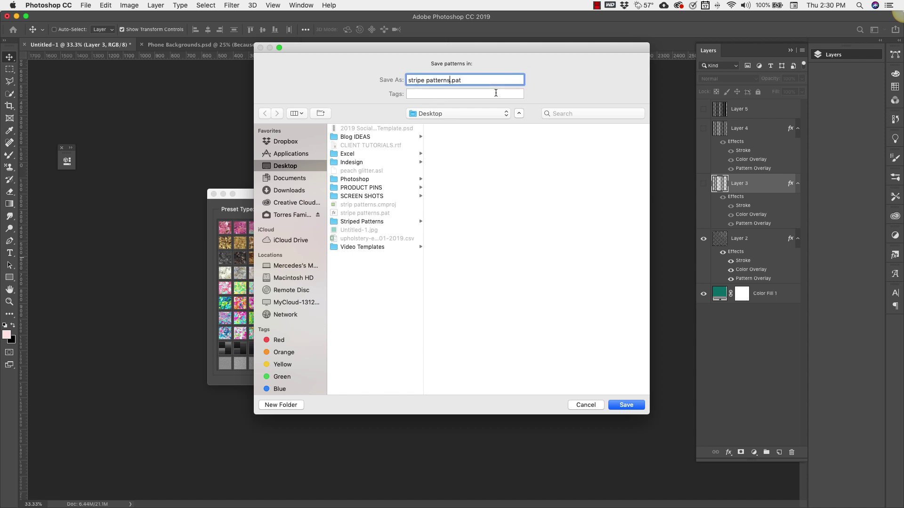
text(2)
click(625, 405)
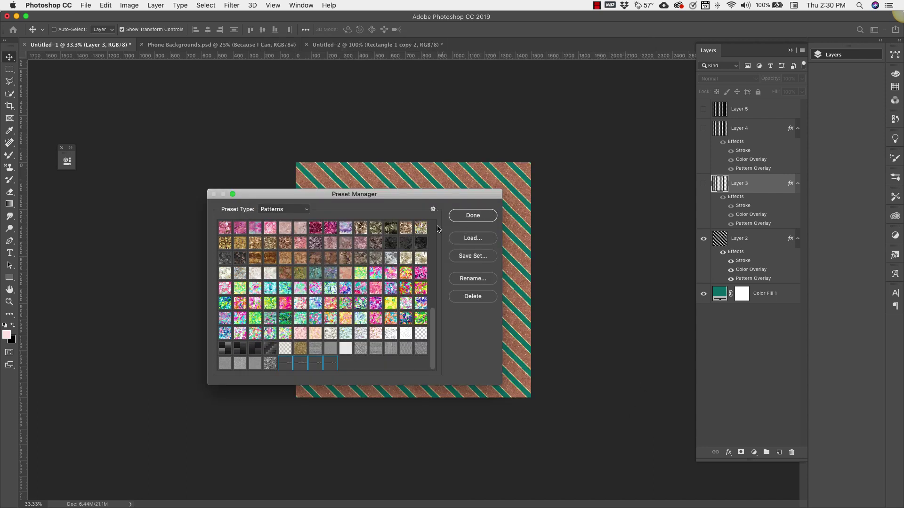
Delete the four stripe patterns, reload them from stripe patterns2.pat on the Desktop, and close the Preset Manager
click(471, 297)
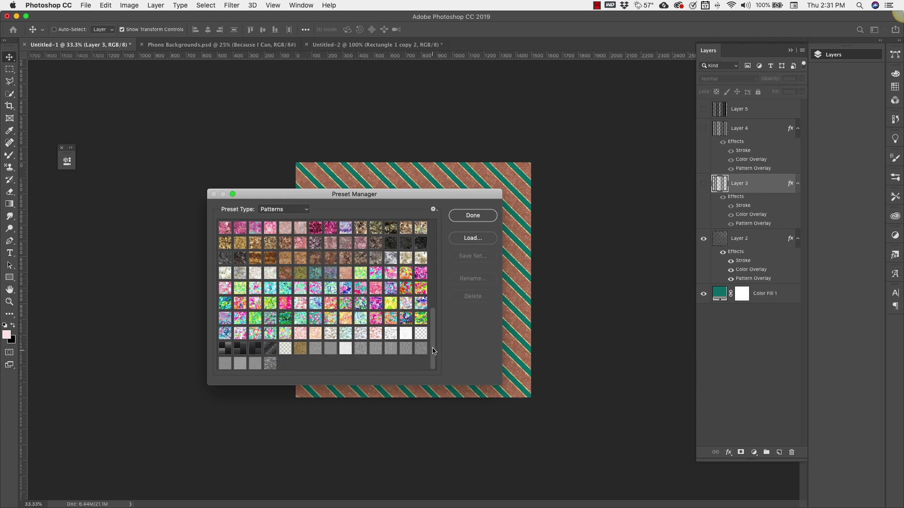
drag(433, 351, 433, 496)
click(470, 237)
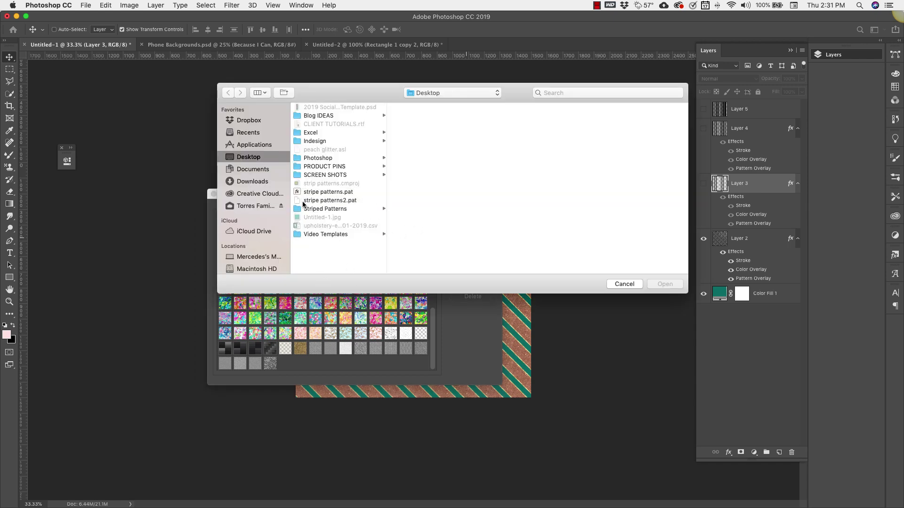
click(329, 201)
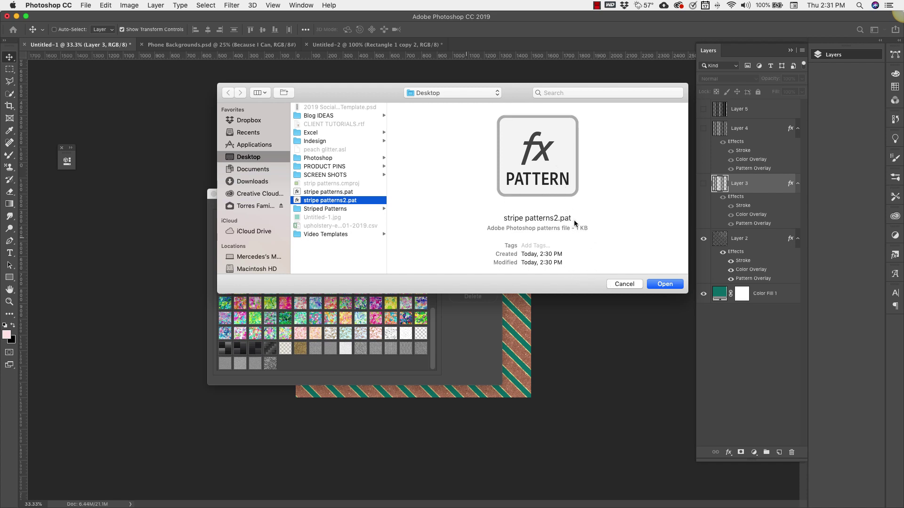
click(667, 286)
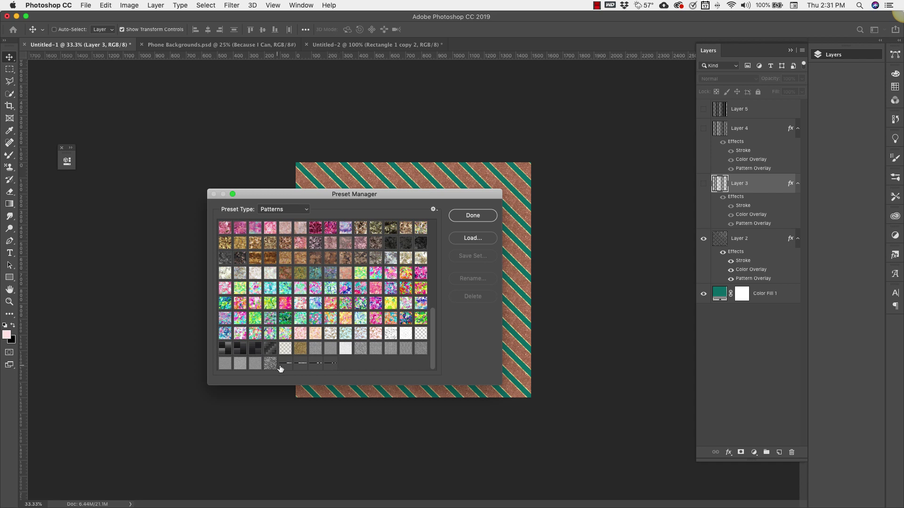
click(481, 216)
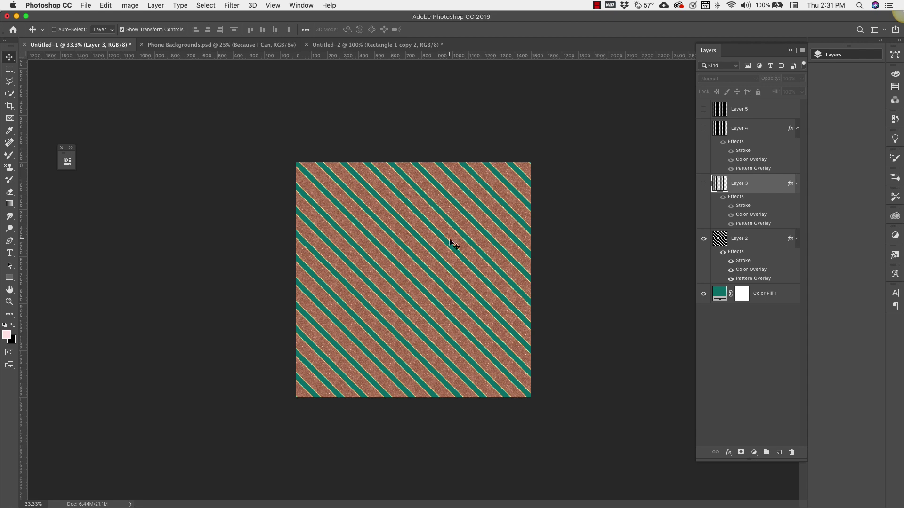
Switch to the Phone Backgrounds.psd document and look over both rows of striped phone background artboards
click(200, 47)
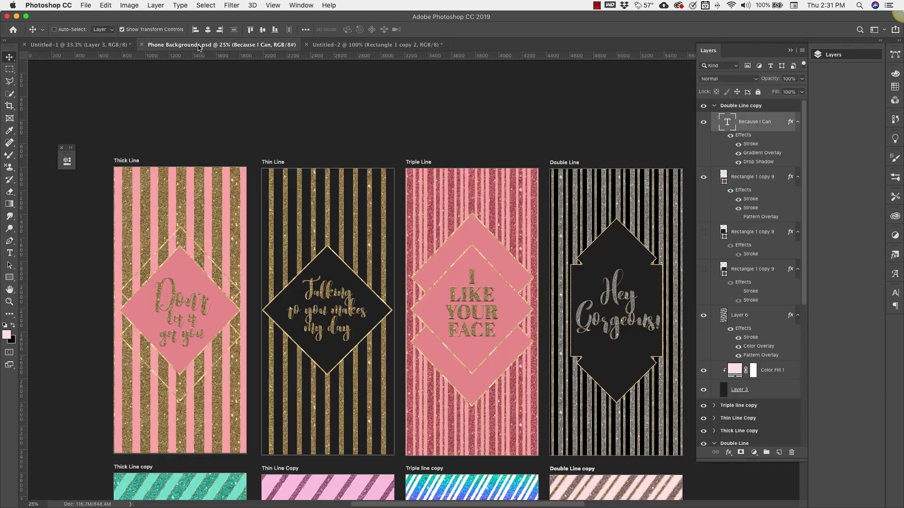
scroll(266, 334, down, 4)
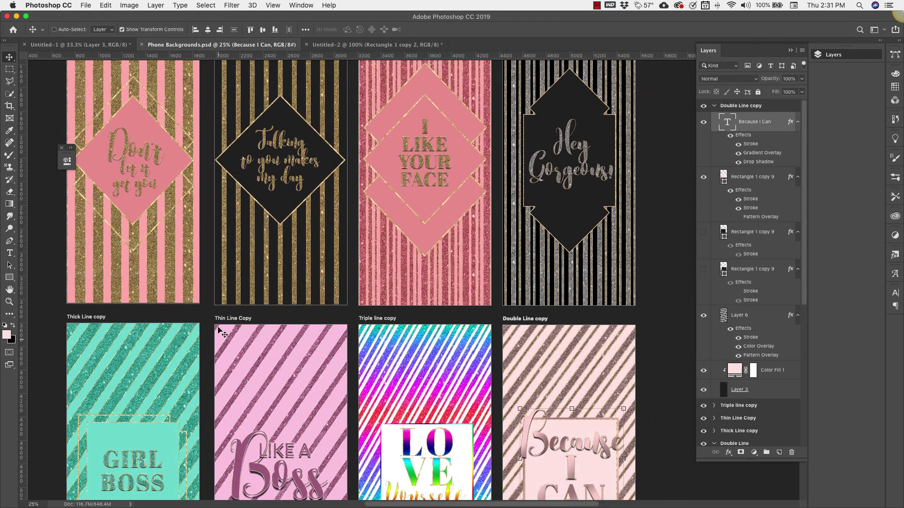
scroll(221, 329, right, 2)
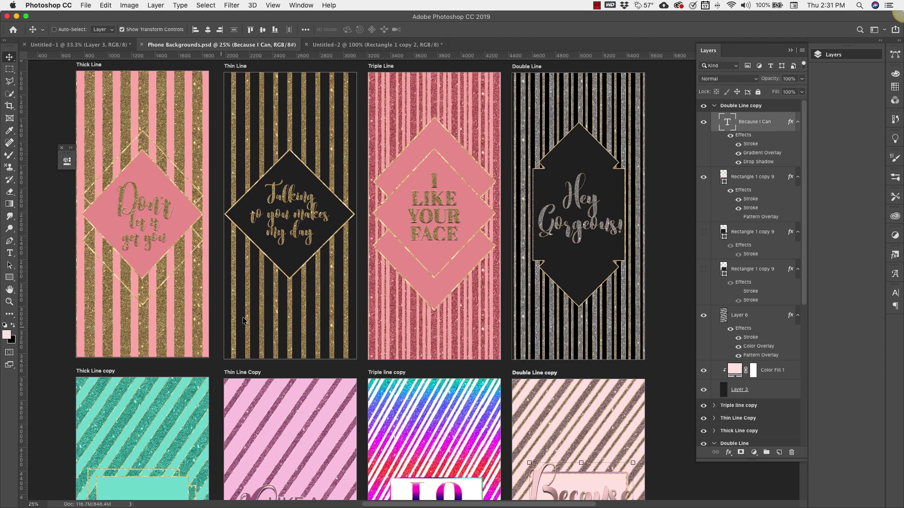
scroll(288, 243, up, 3)
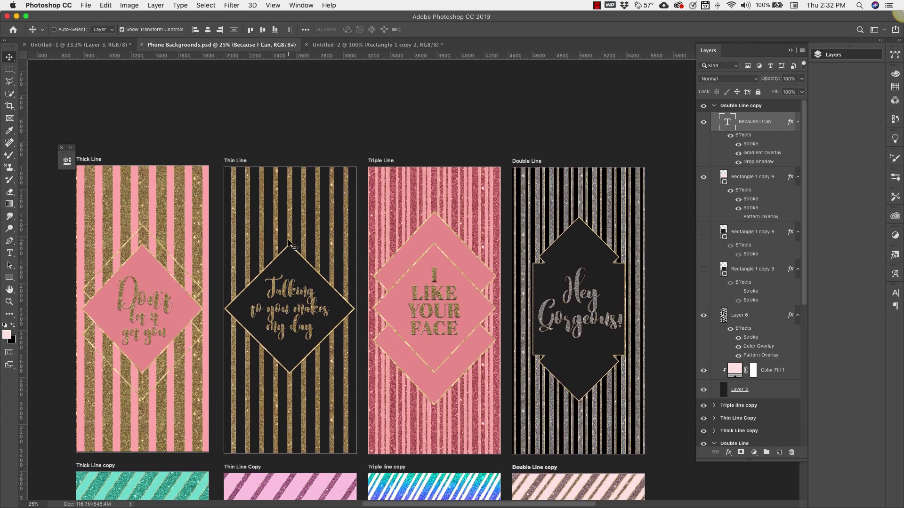
scroll(289, 243, down, 5)
scroll(288, 243, down, 10)
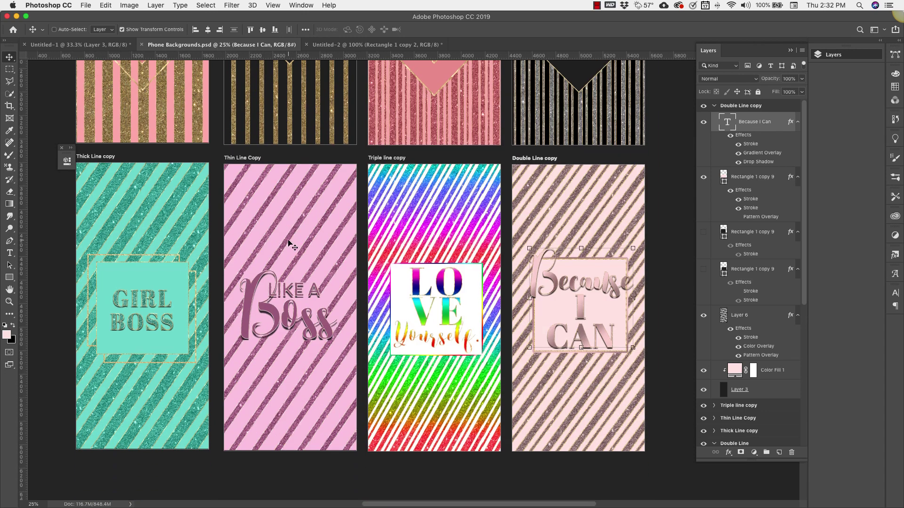
scroll(288, 243, up, 12)
scroll(288, 243, up, 3)
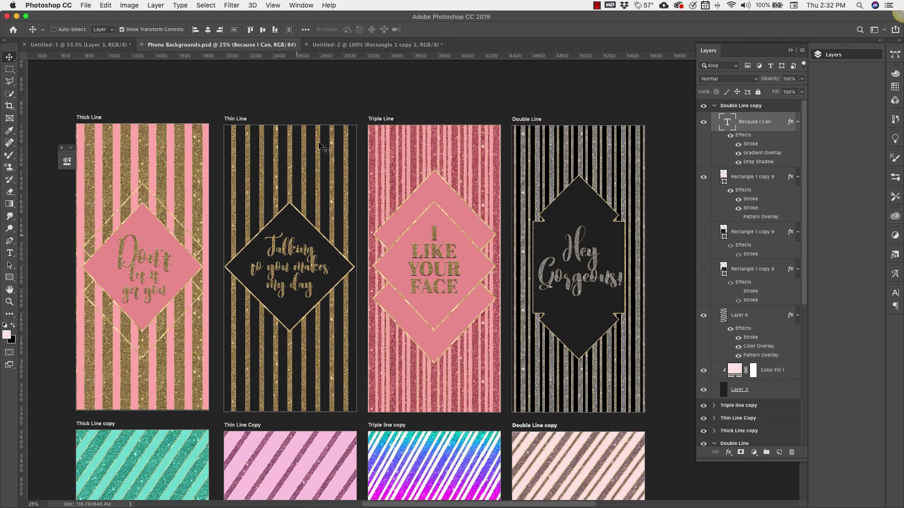